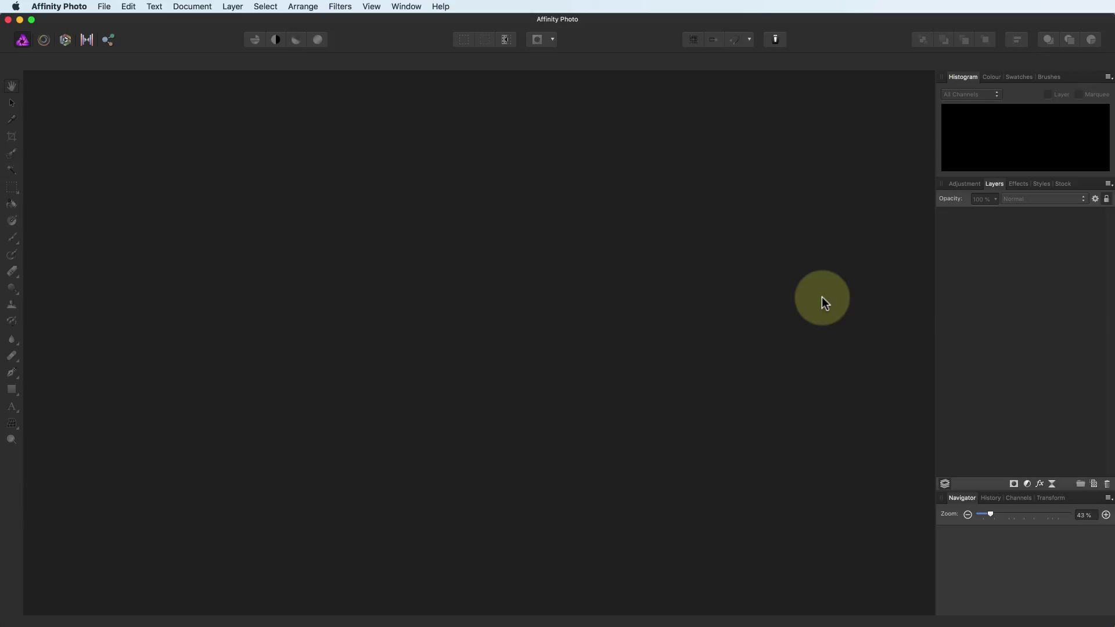
Dismiss the RGB pixel layer warning and open the Fujifilm RAF file from the Desktop
{"action": "left_click", "coordinate": [66, 41]}
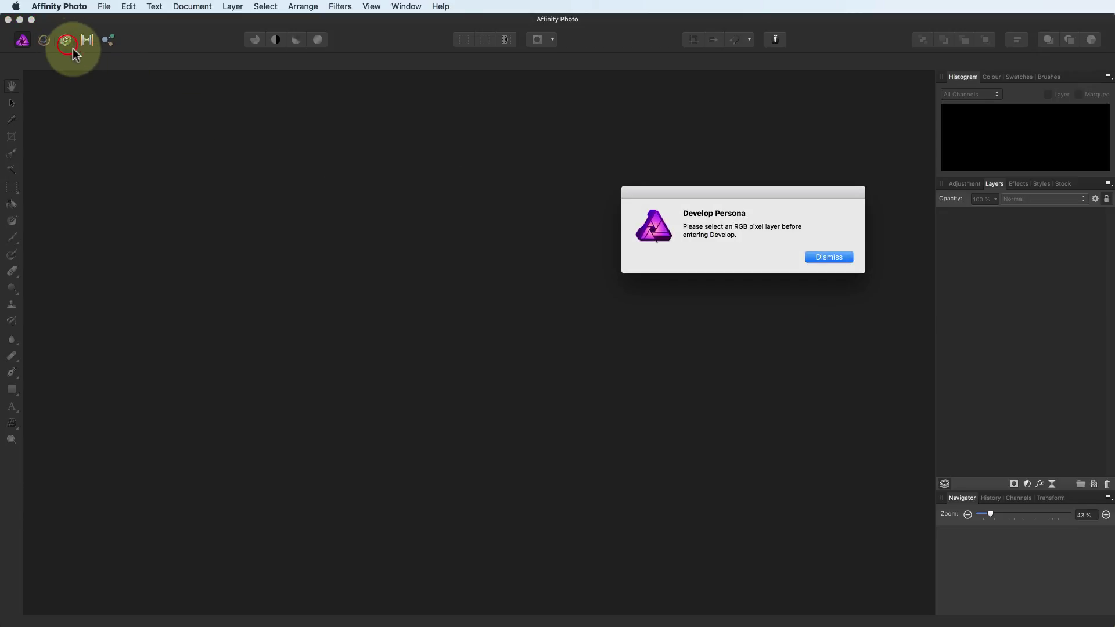
{"action": "left_click", "coordinate": [830, 259]}
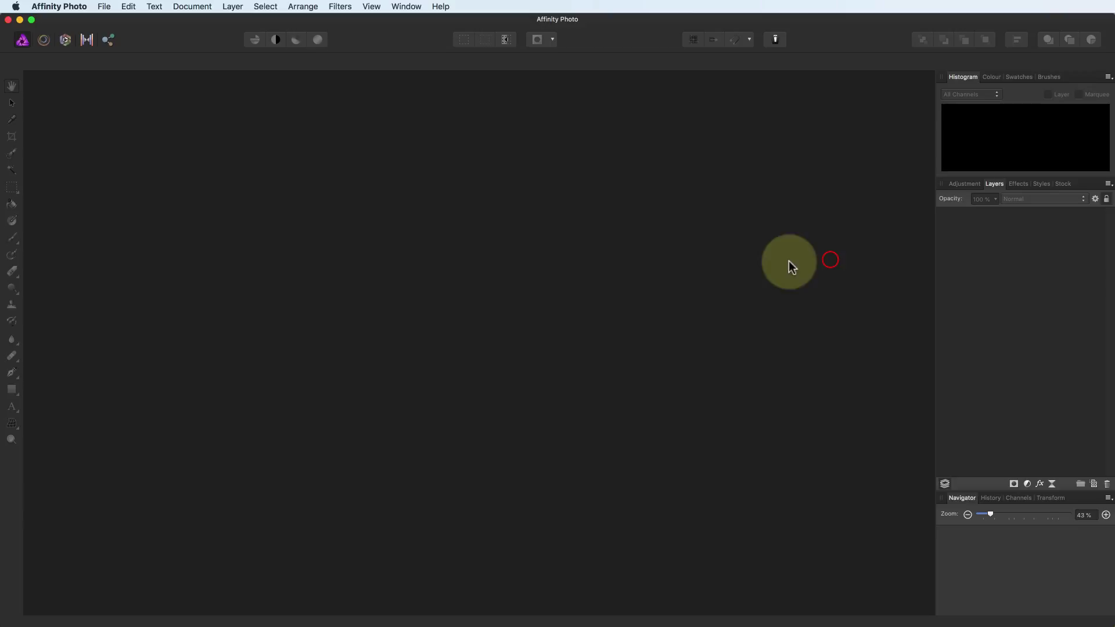
{"action": "left_click", "coordinate": [102, 7]}
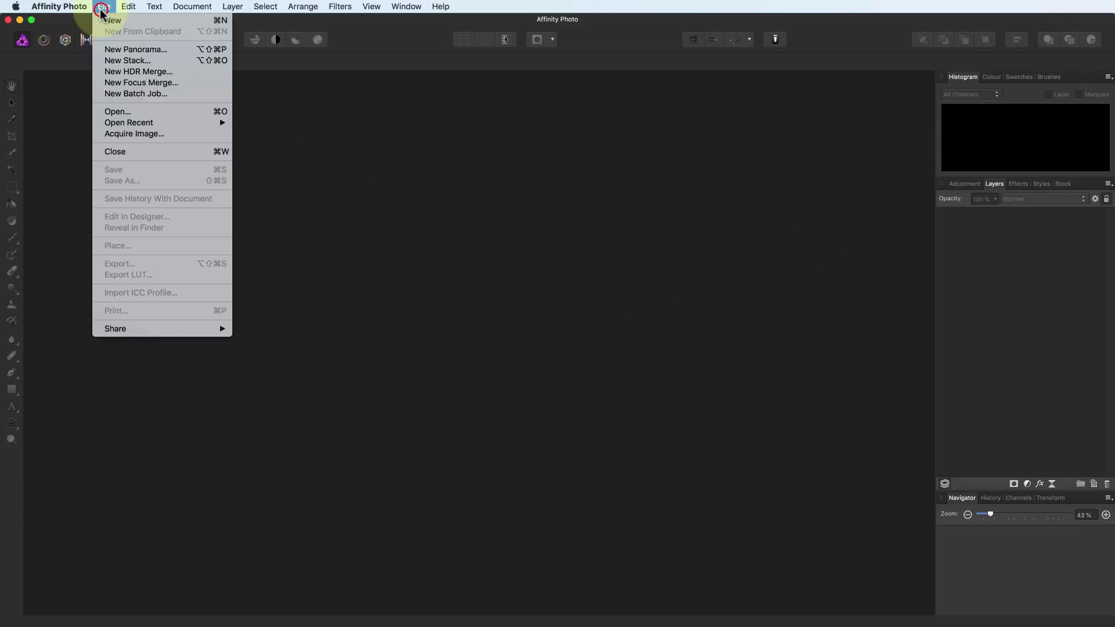
{"action": "left_click", "coordinate": [119, 113]}
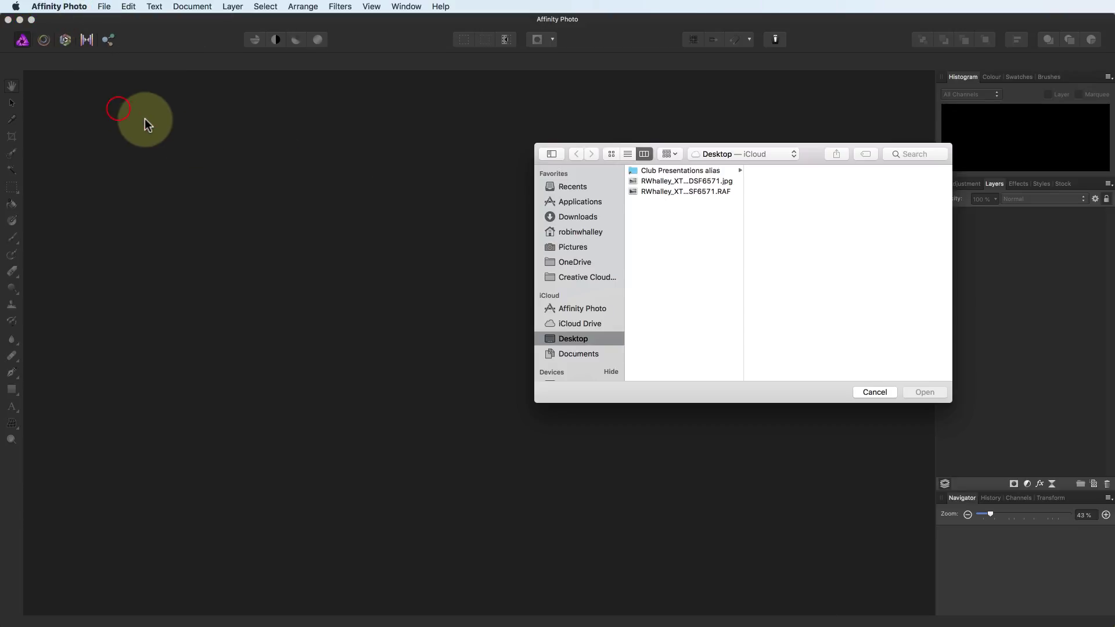
{"action": "left_click", "coordinate": [680, 191]}
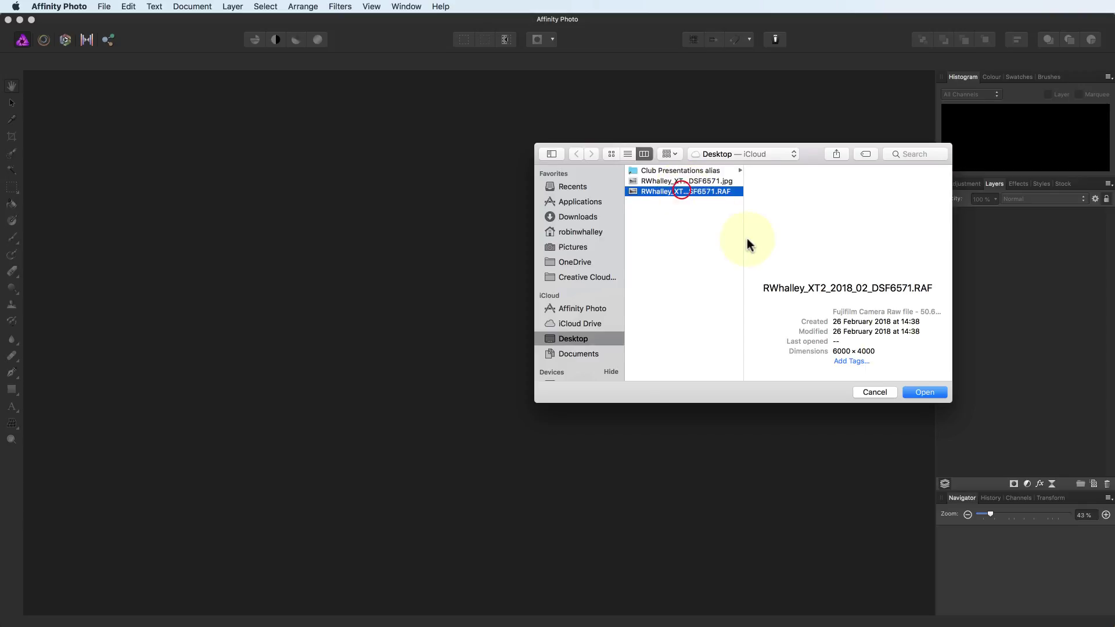
{"action": "left_click", "coordinate": [909, 393]}
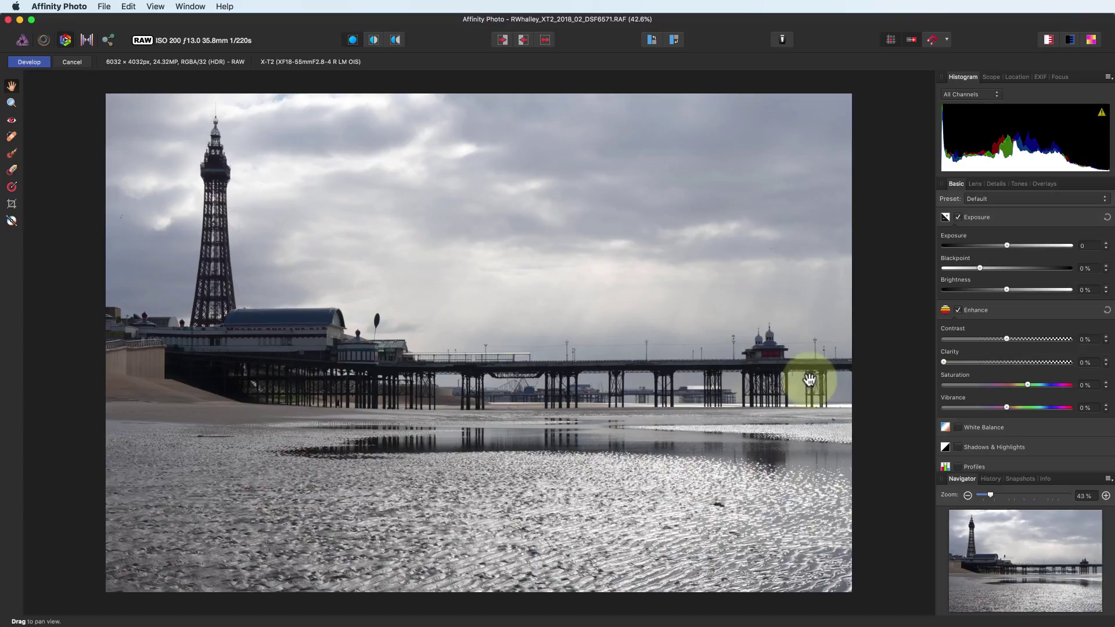
Move Navigator to the left edge, separate Snapshots and Info, and dock Info in that column
{"action": "left_click_drag", "start_coordinate": [1071, 485], "coordinate": [49, 603]}
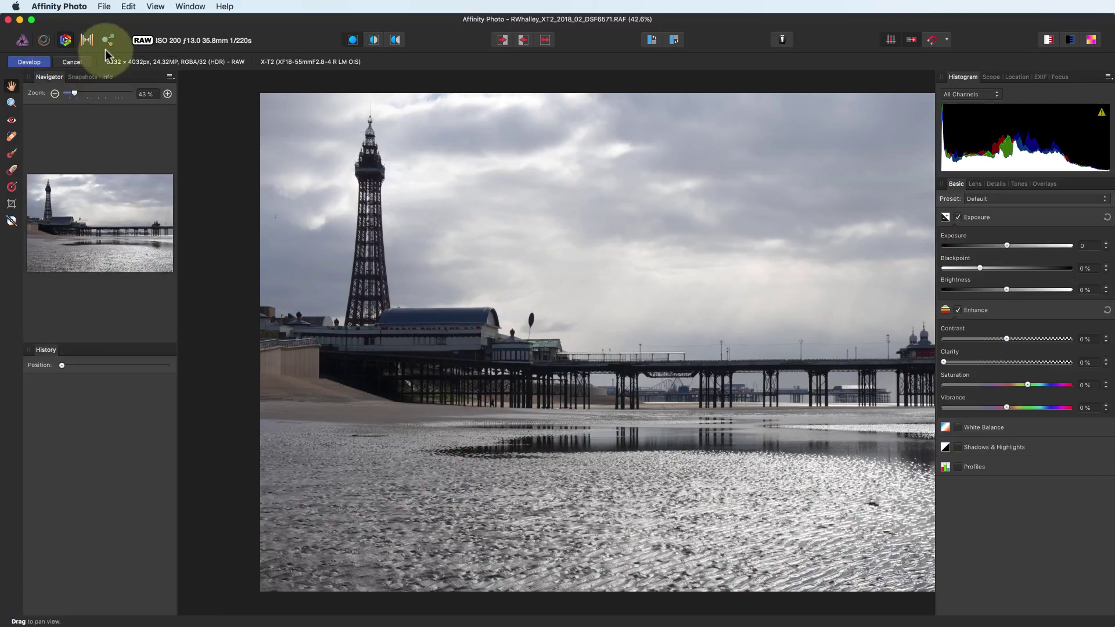
{"action": "left_click_drag", "start_coordinate": [82, 77], "coordinate": [55, 597]}
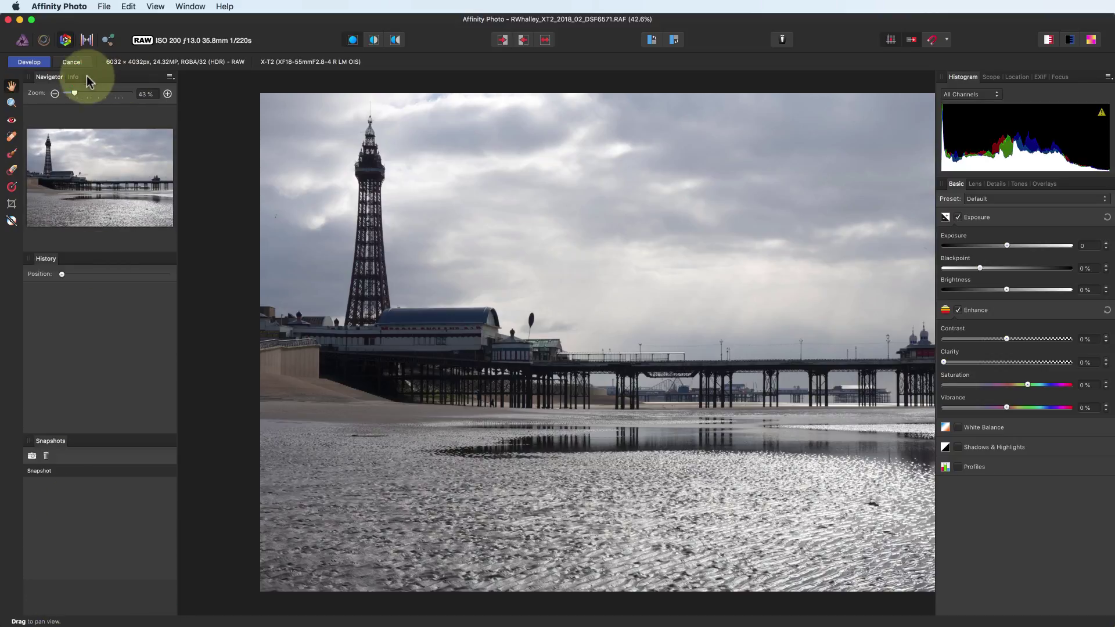
{"action": "left_click_drag", "start_coordinate": [78, 77], "coordinate": [50, 597]}
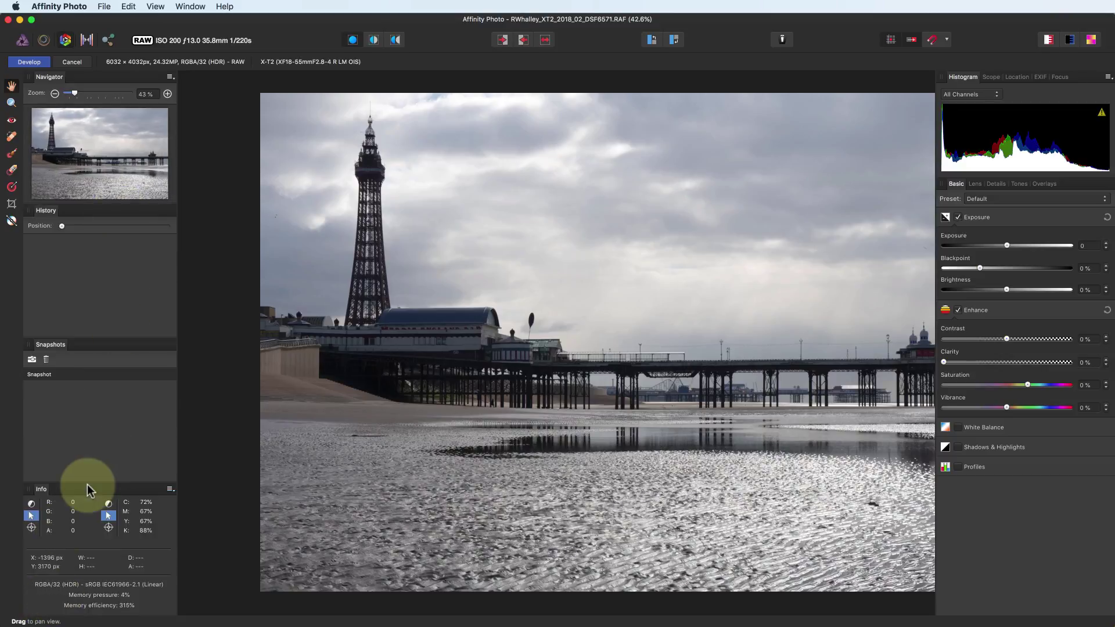
{"action": "left_click_drag", "start_coordinate": [84, 489], "coordinate": [57, 402]}
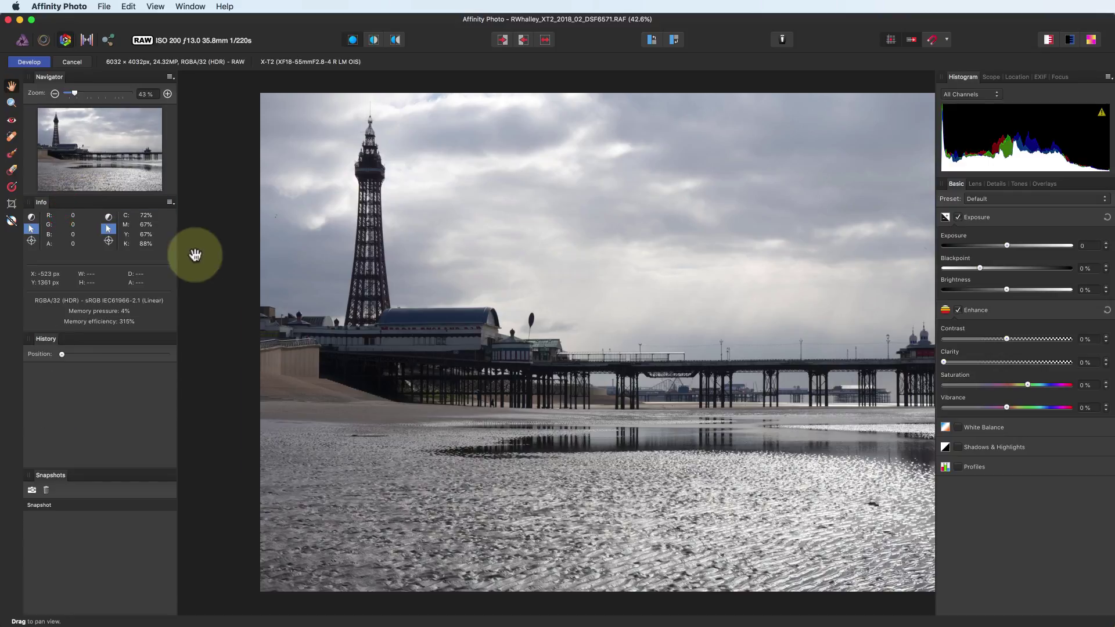
Switch the Navigator panel to Advanced mode and back to basic mode
{"action": "left_click", "coordinate": [169, 78]}
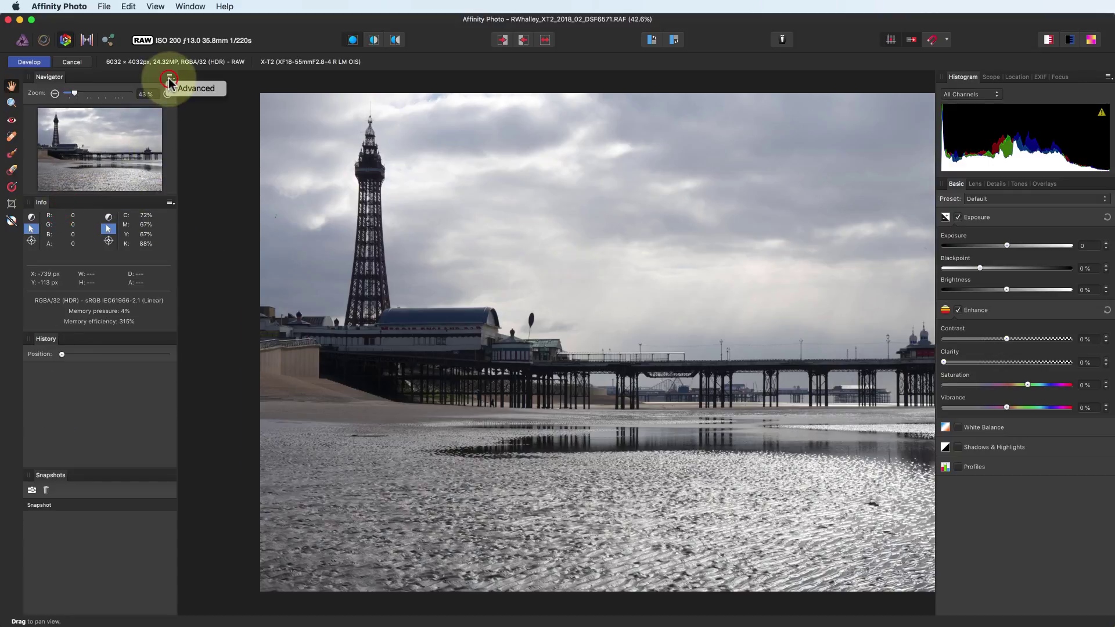
{"action": "left_click", "coordinate": [183, 90]}
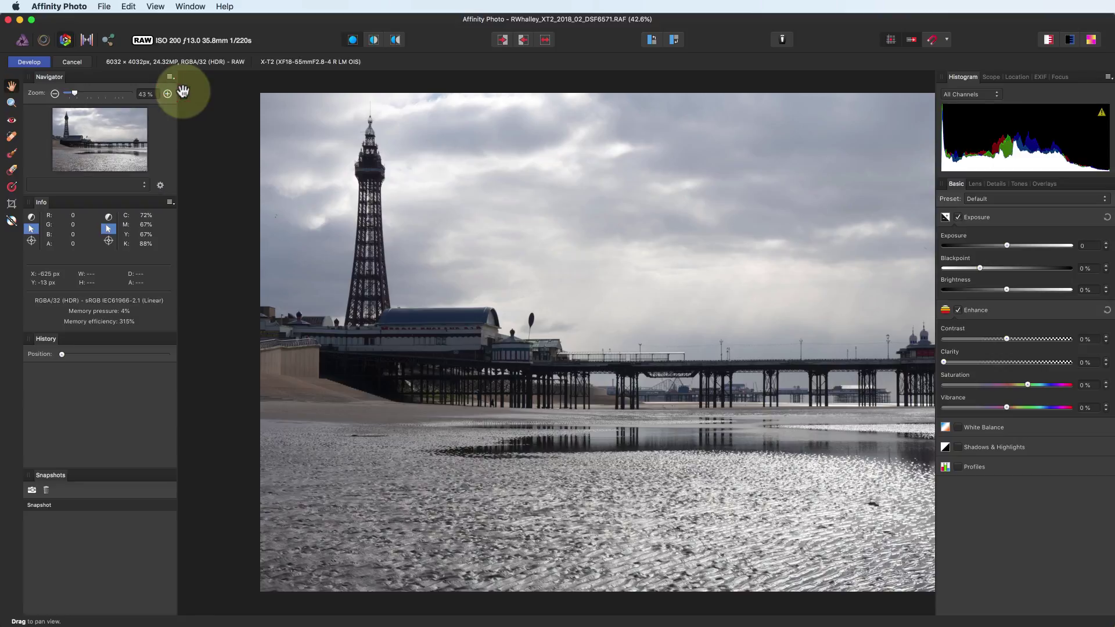
{"action": "left_click", "coordinate": [169, 77]}
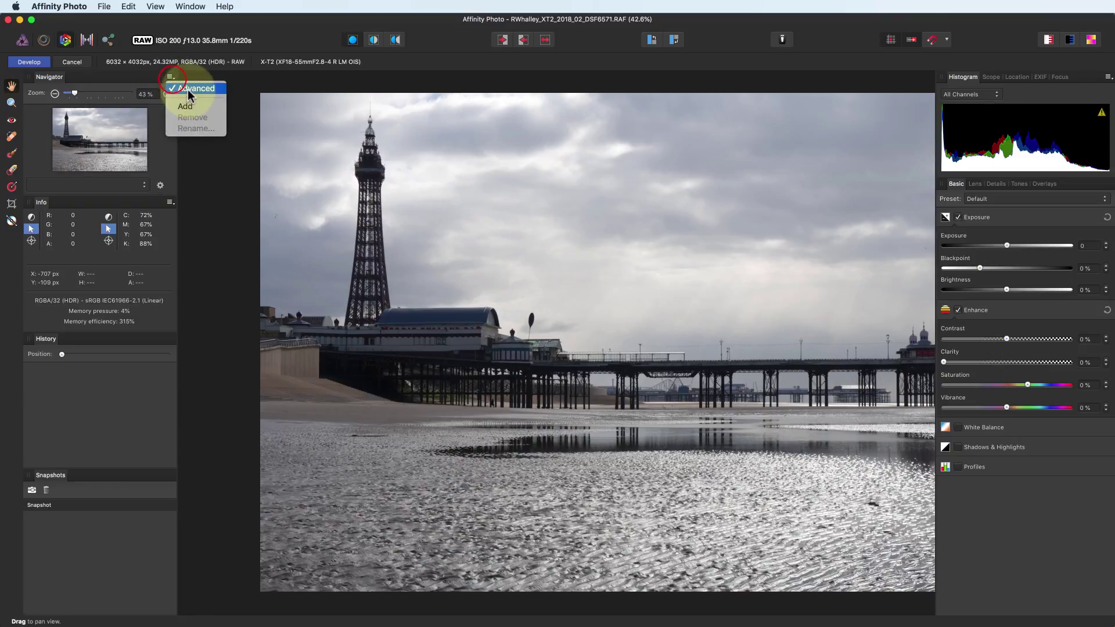
{"action": "left_click", "coordinate": [187, 88]}
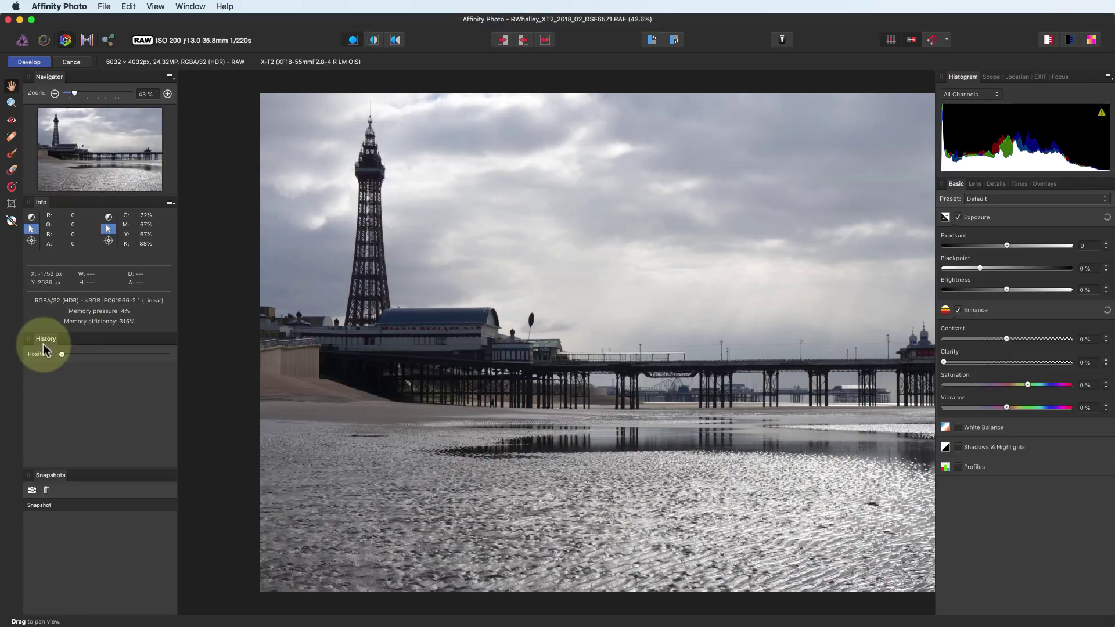
Detach and close the History, Snapshots and Info panels from the left column
{"action": "left_click_drag", "start_coordinate": [42, 341], "coordinate": [204, 347]}
{"action": "left_click", "coordinate": [204, 348]}
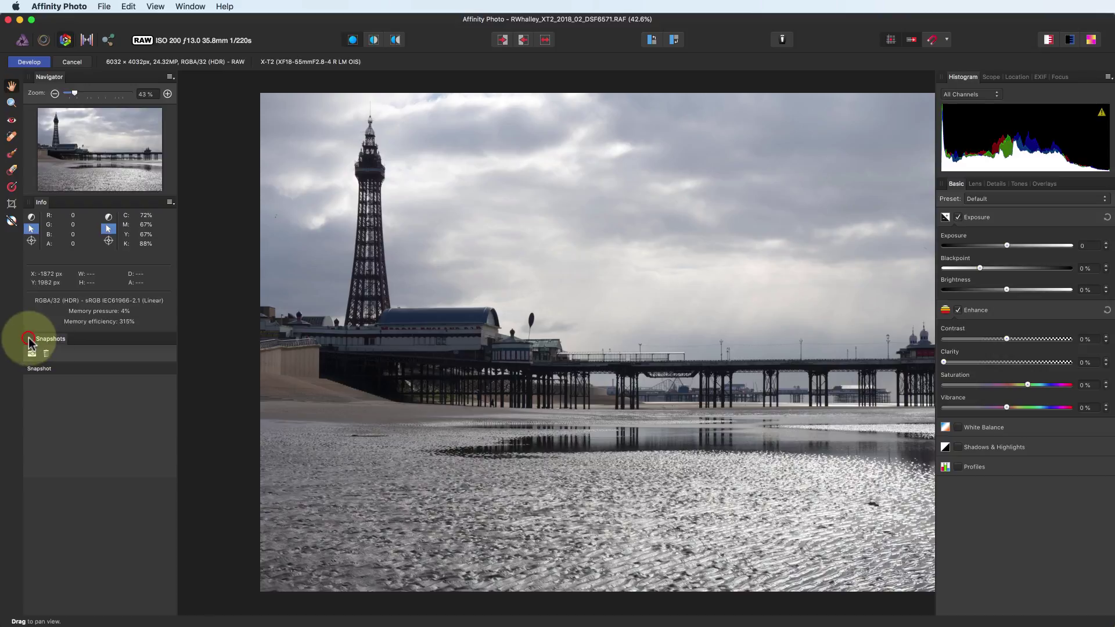
{"action": "left_click_drag", "start_coordinate": [38, 342], "coordinate": [234, 353]}
{"action": "left_click", "coordinate": [219, 352]}
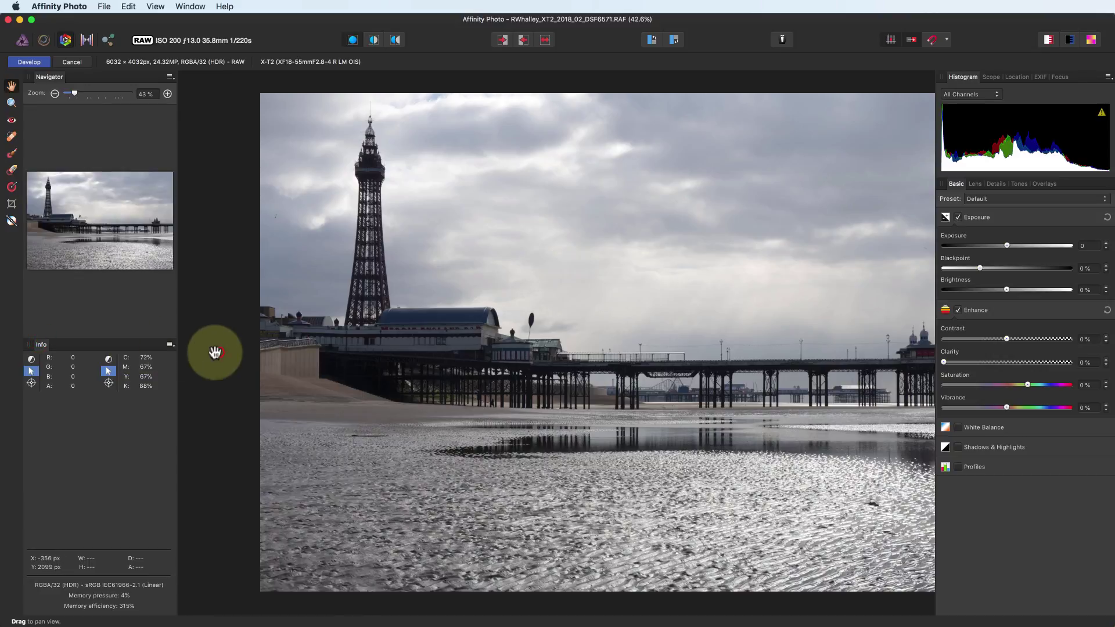
{"action": "left_click_drag", "start_coordinate": [38, 344], "coordinate": [225, 350]}
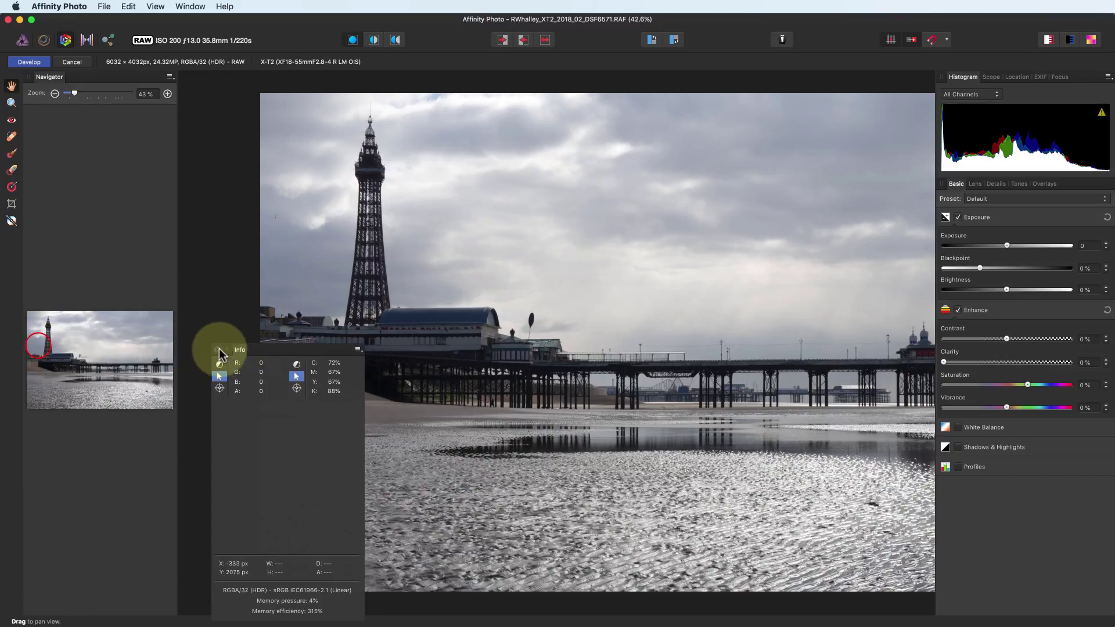
{"action": "left_click", "coordinate": [220, 349]}
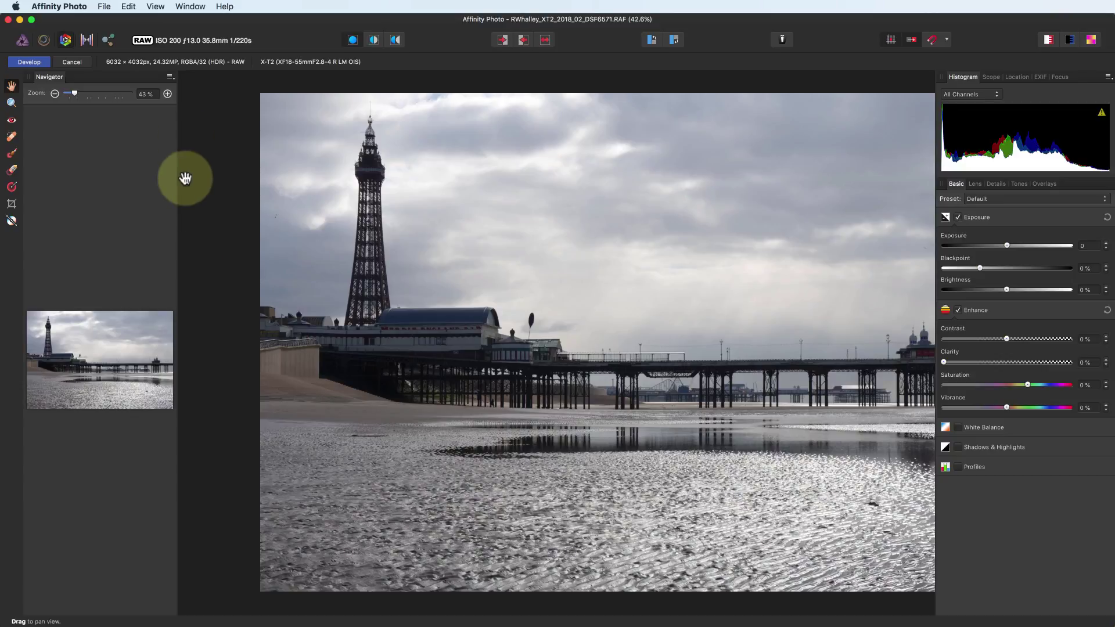
Bring back the History panel as a floating panel via View > Studio > History
{"action": "left_click", "coordinate": [155, 7]}
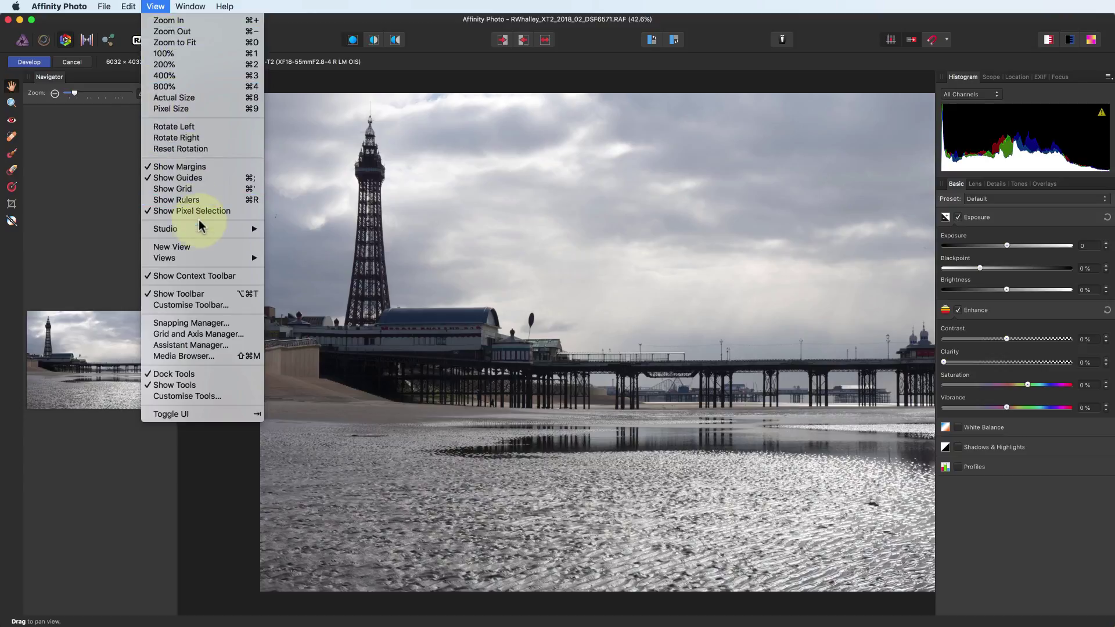
{"action": "mouse_move", "coordinate": [200, 233]}
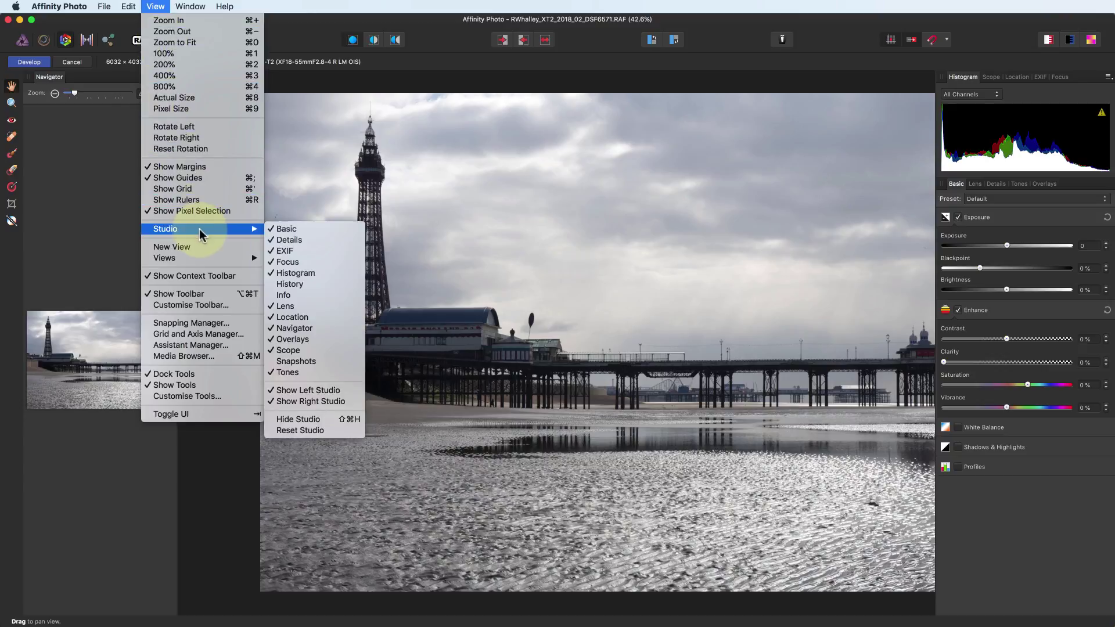
{"action": "left_click", "coordinate": [299, 285]}
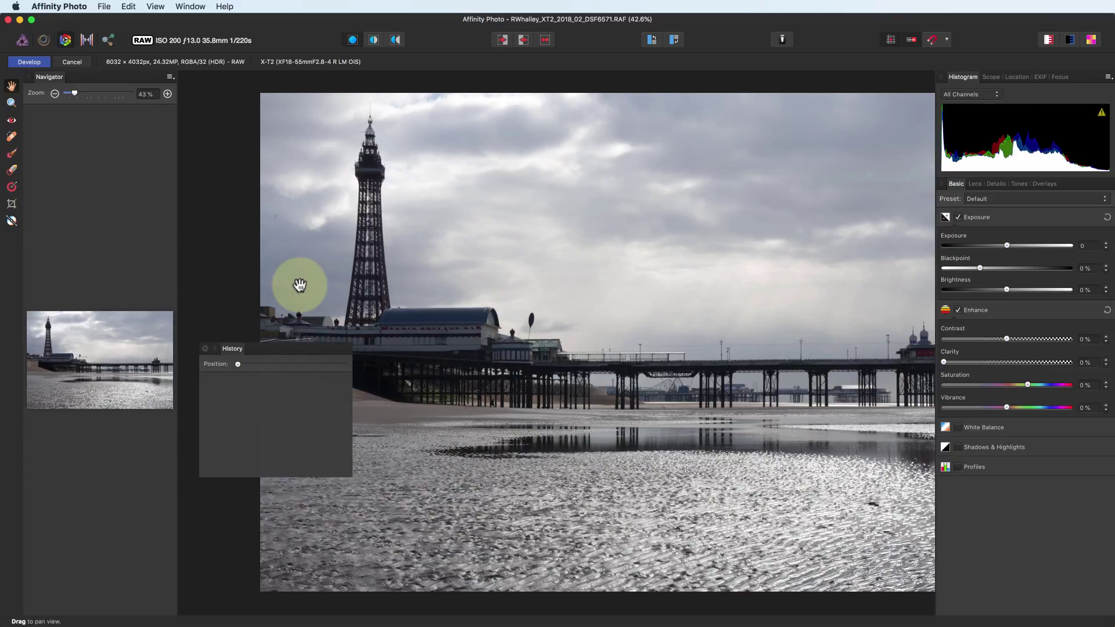
Reset the studio to its default panel layout with View > Studio > Reset Studio
{"action": "left_click", "coordinate": [156, 6]}
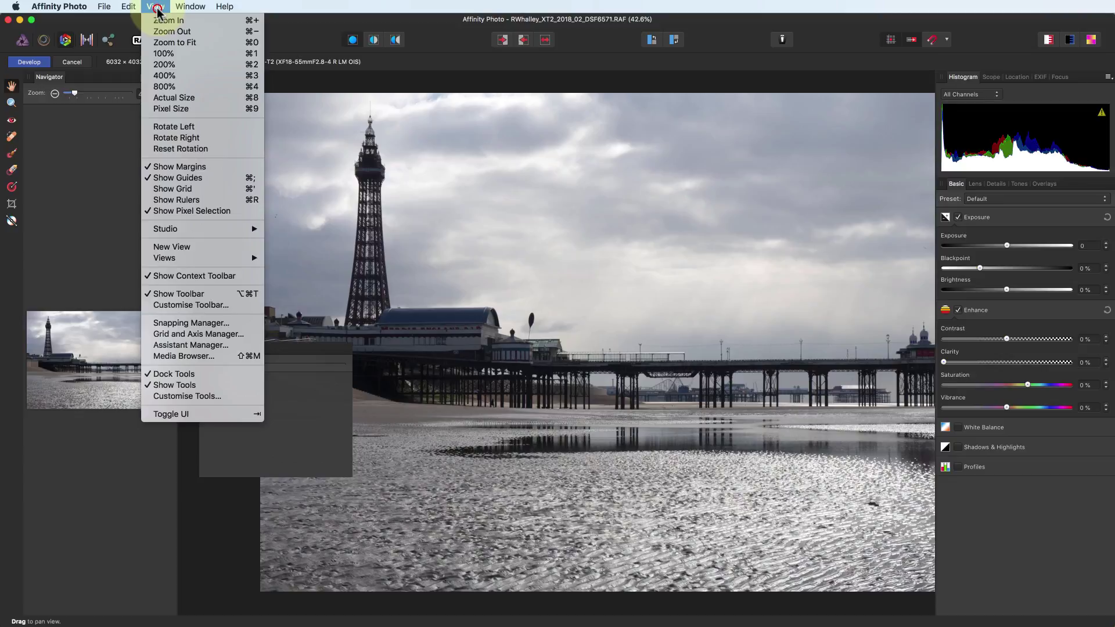
{"action": "left_click", "coordinate": [205, 229]}
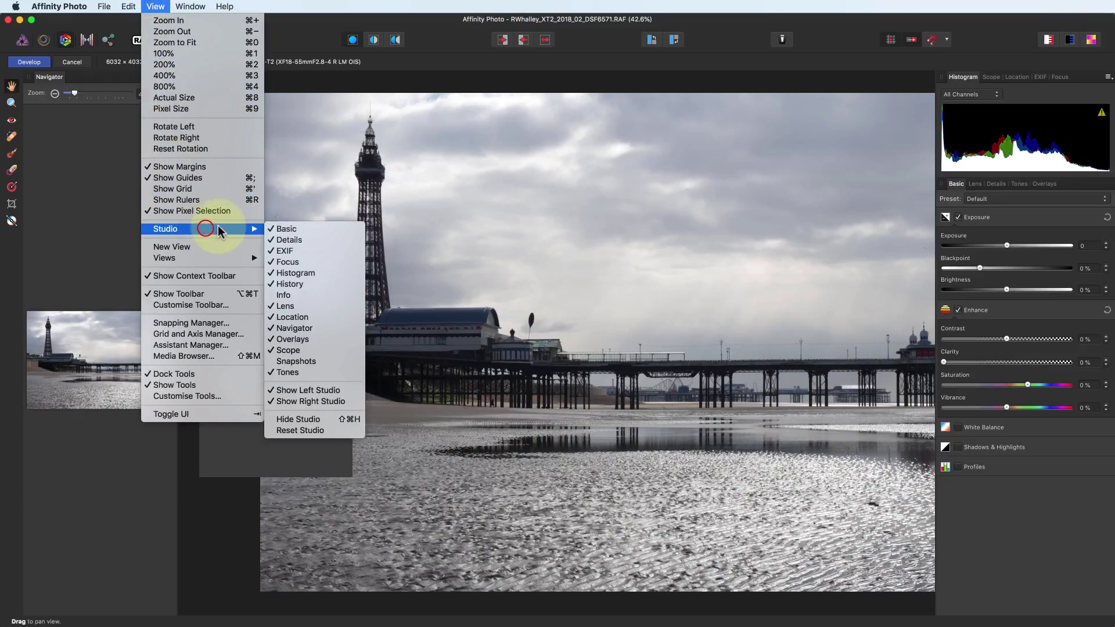
{"action": "left_click", "coordinate": [315, 432]}
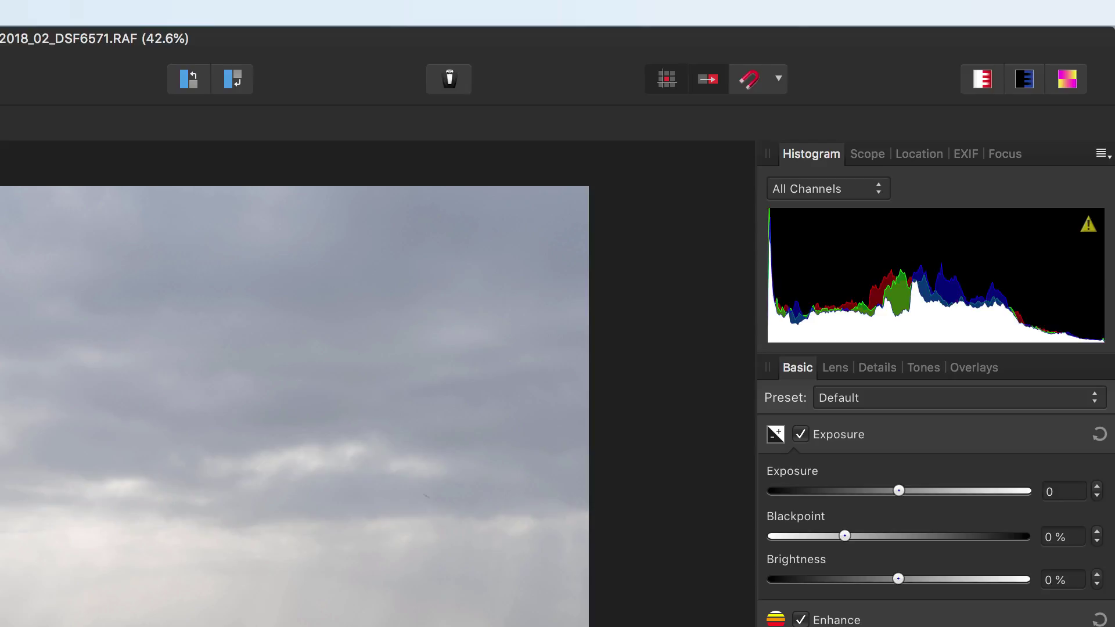
Turn on the clipped-highlights overlay and raise Exposure to 0.356
{"action": "left_click", "coordinate": [985, 78]}
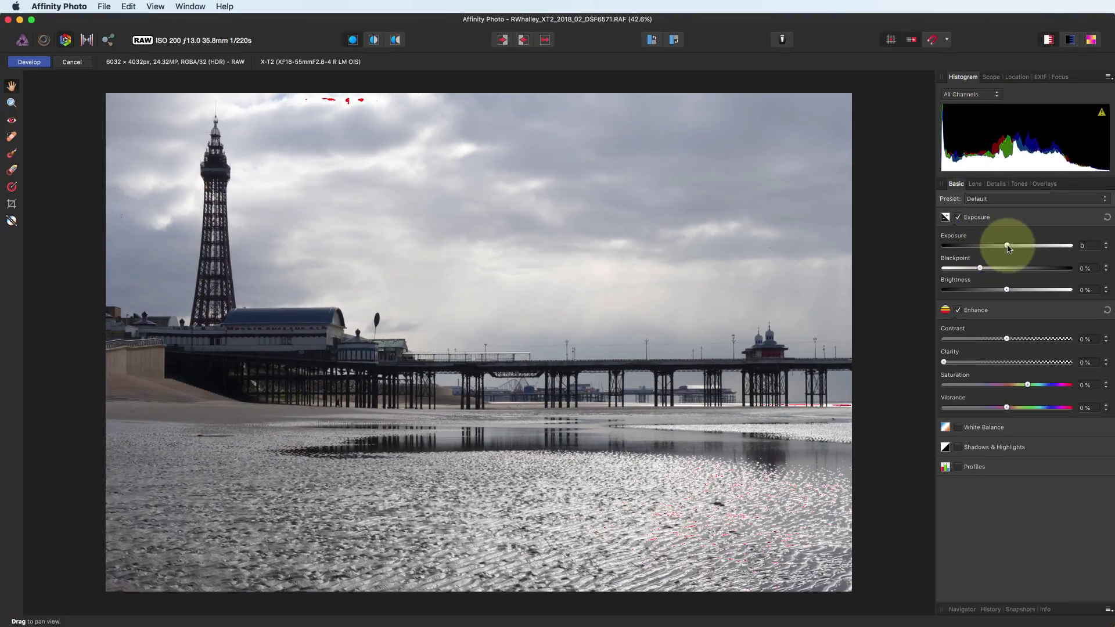
{"action": "left_click", "coordinate": [960, 353]}
{"action": "left_click_drag", "start_coordinate": [1008, 246], "coordinate": [1017, 246]}
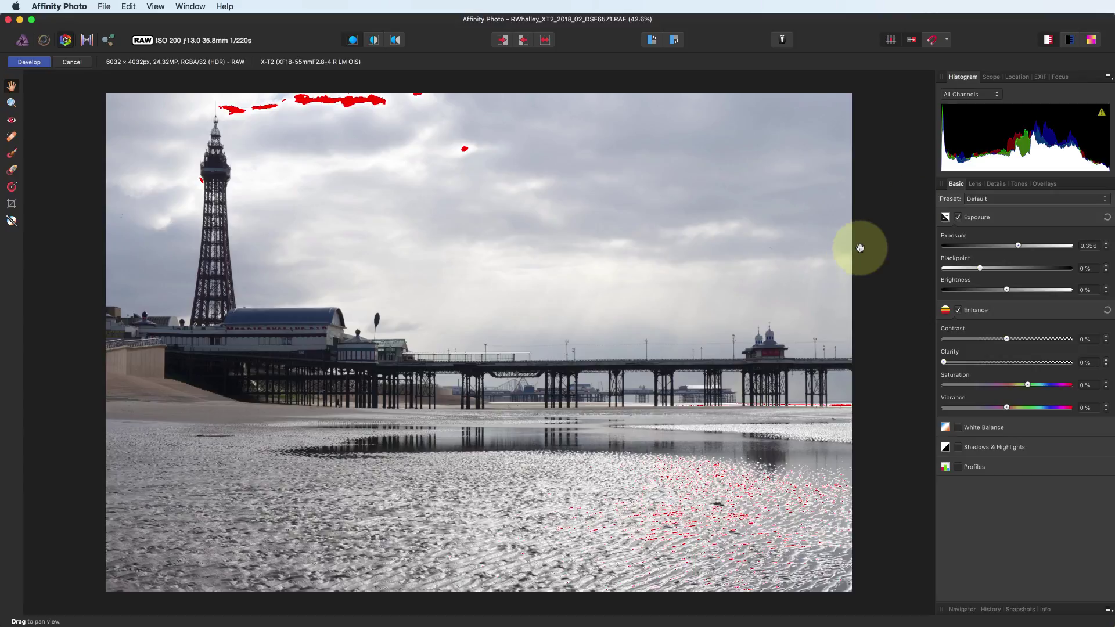
Show clipped shadows, set Blackpoint to 12%, and turn on the clipped tones overlay
{"action": "left_click", "coordinate": [1070, 39]}
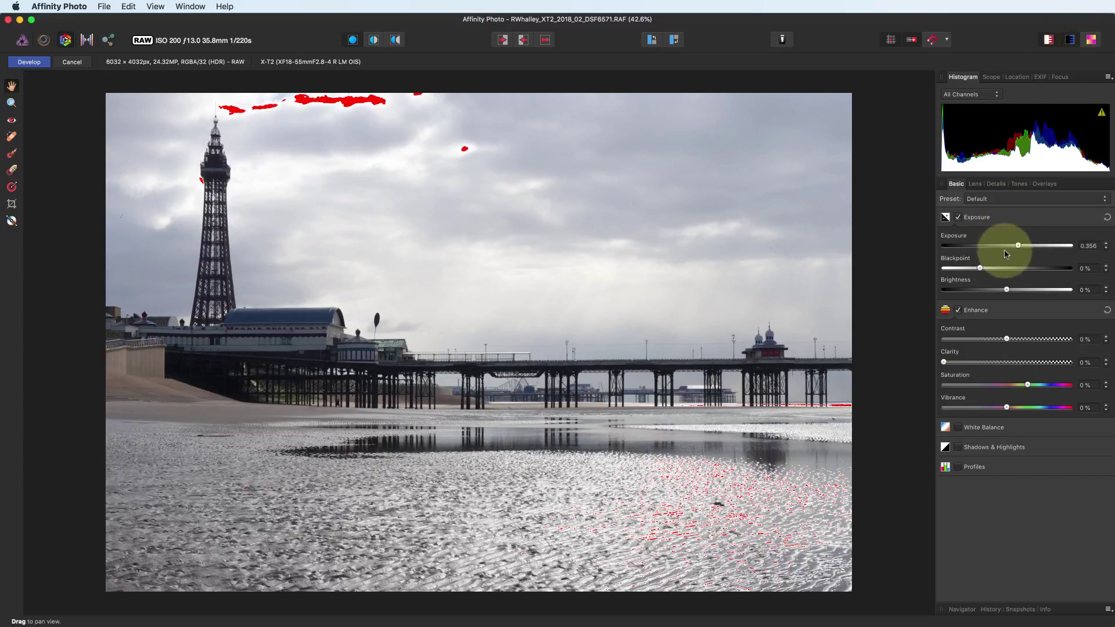
{"action": "left_click_drag", "start_coordinate": [980, 269], "coordinate": [1023, 268]}
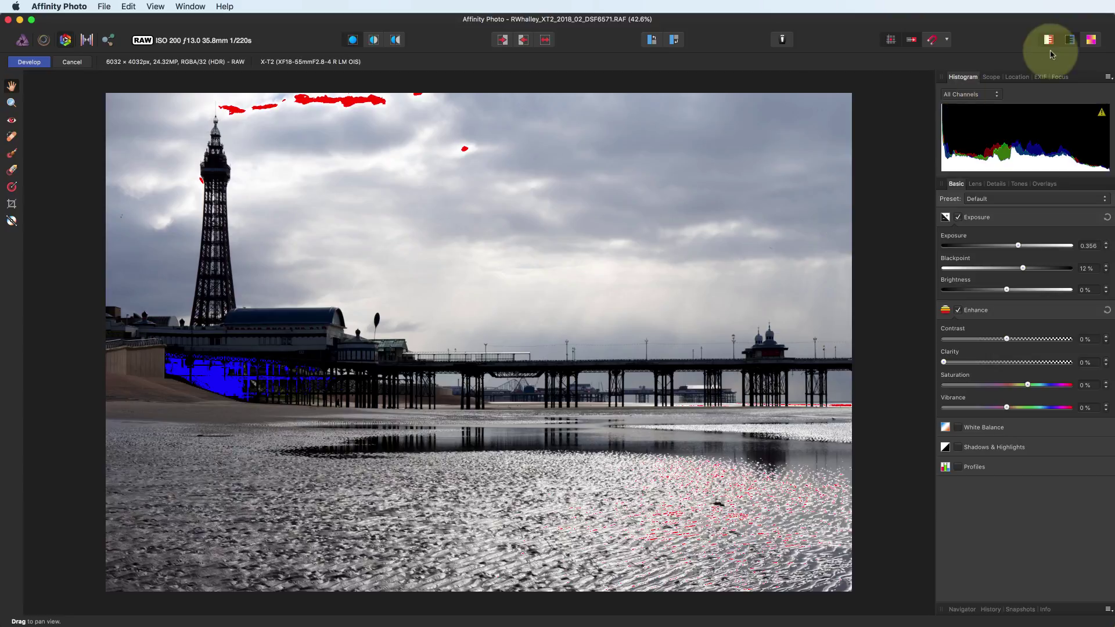
{"action": "left_click", "coordinate": [1092, 39]}
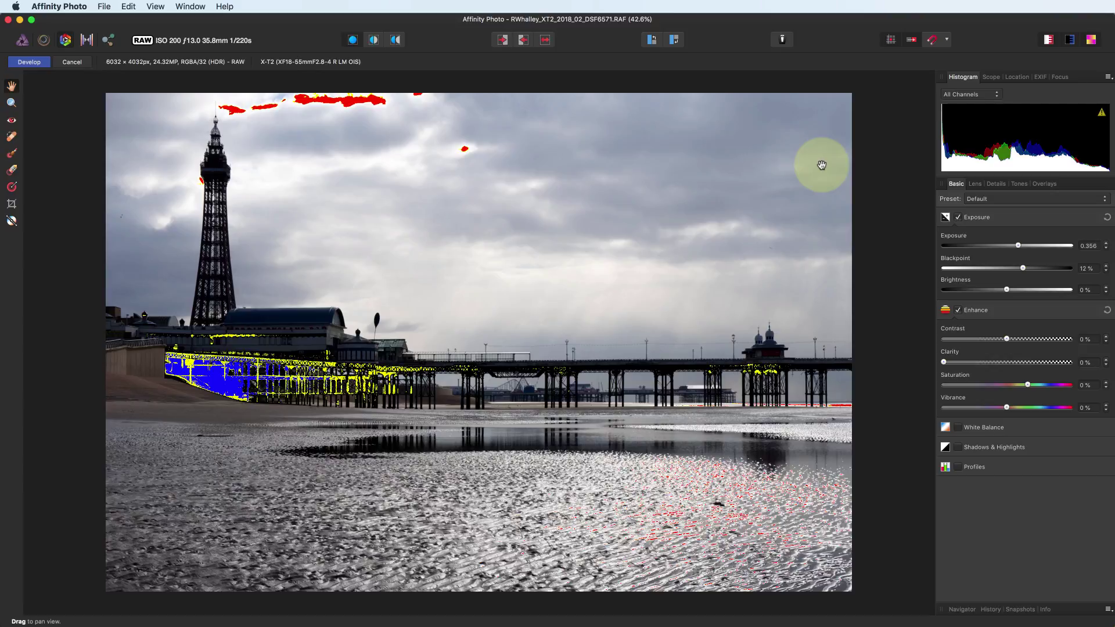
Set the Develop toolbar to show Icon and Text in Customise Toolbar
{"action": "right_click", "coordinate": [613, 36]}
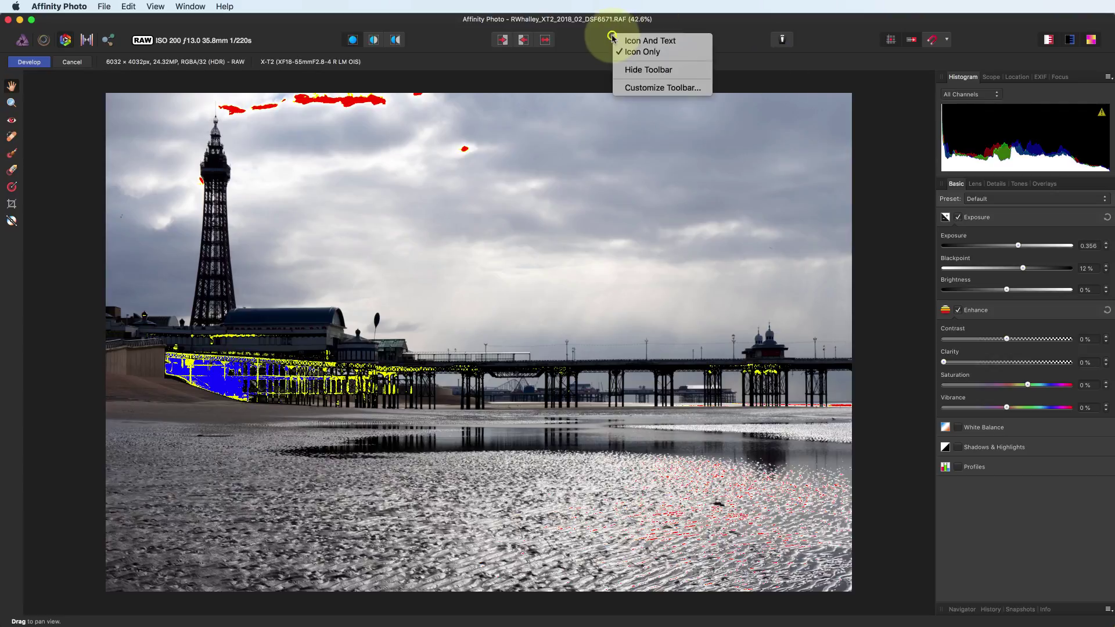
{"action": "left_click", "coordinate": [651, 88]}
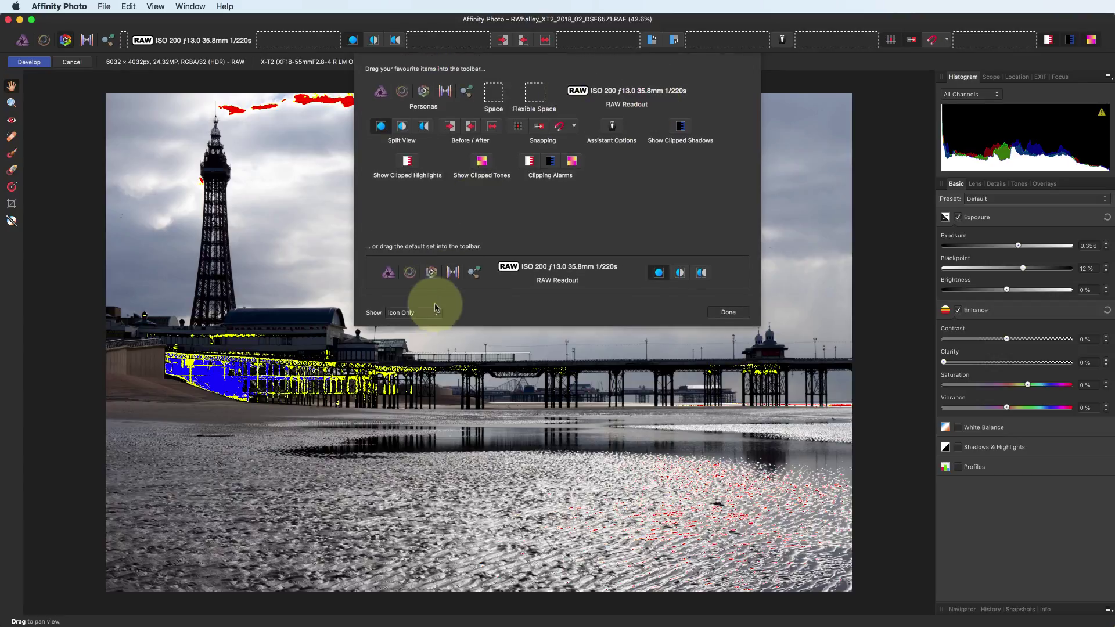
{"action": "left_click", "coordinate": [437, 314]}
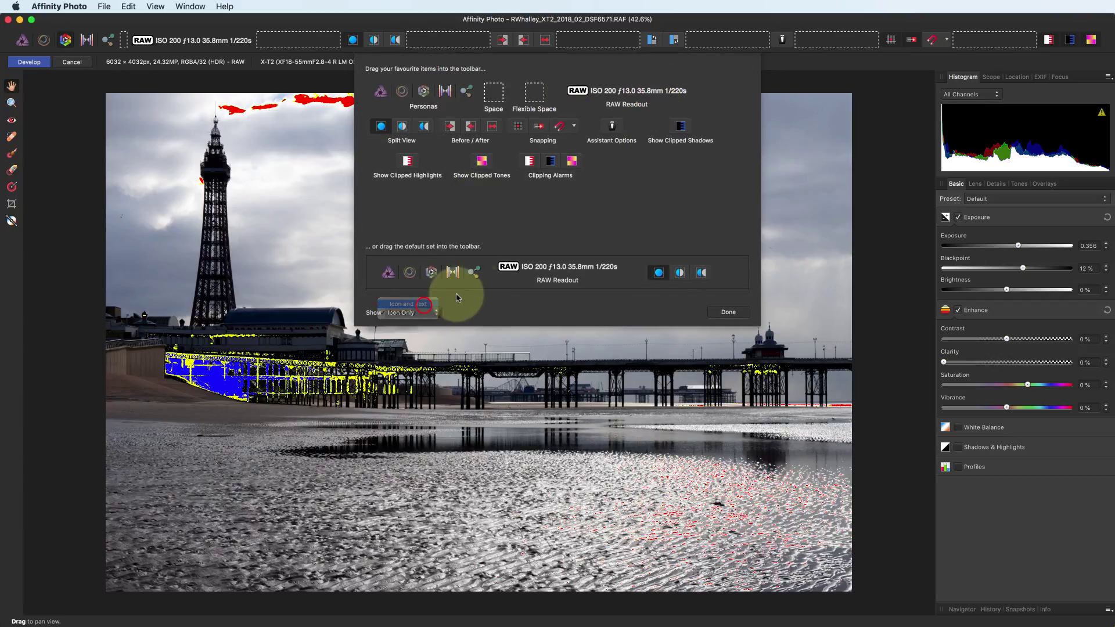
{"action": "left_click", "coordinate": [423, 304]}
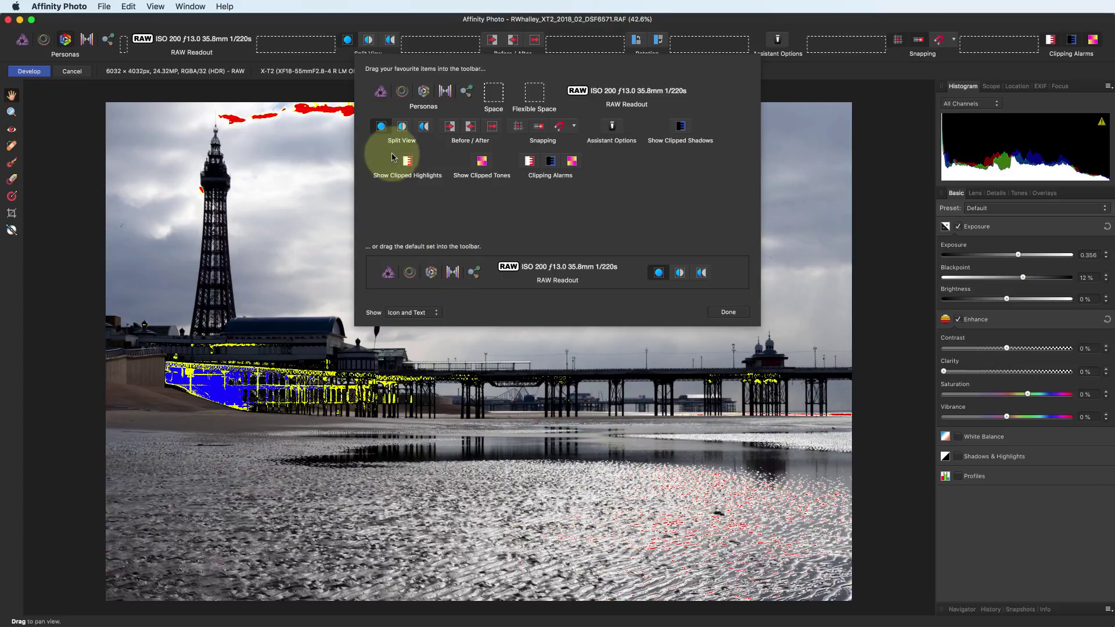
Add the Split View set to the toolbar, reposition Before / After, and finish customising
{"action": "left_click_drag", "start_coordinate": [384, 133], "coordinate": [290, 44]}
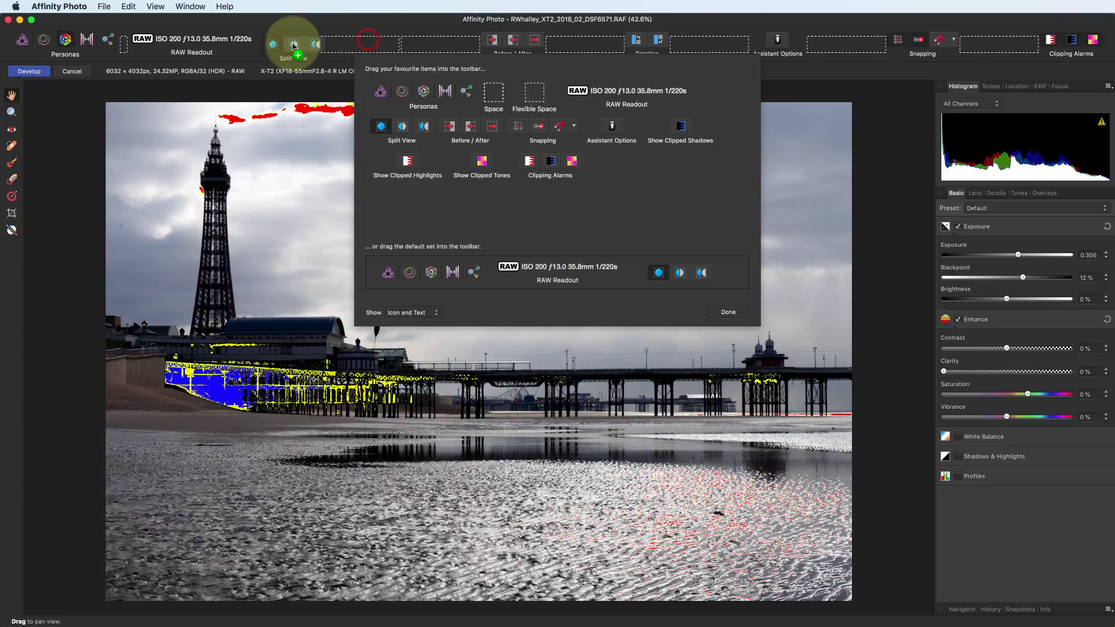
{"action": "left_click_drag", "start_coordinate": [494, 41], "coordinate": [528, 55]}
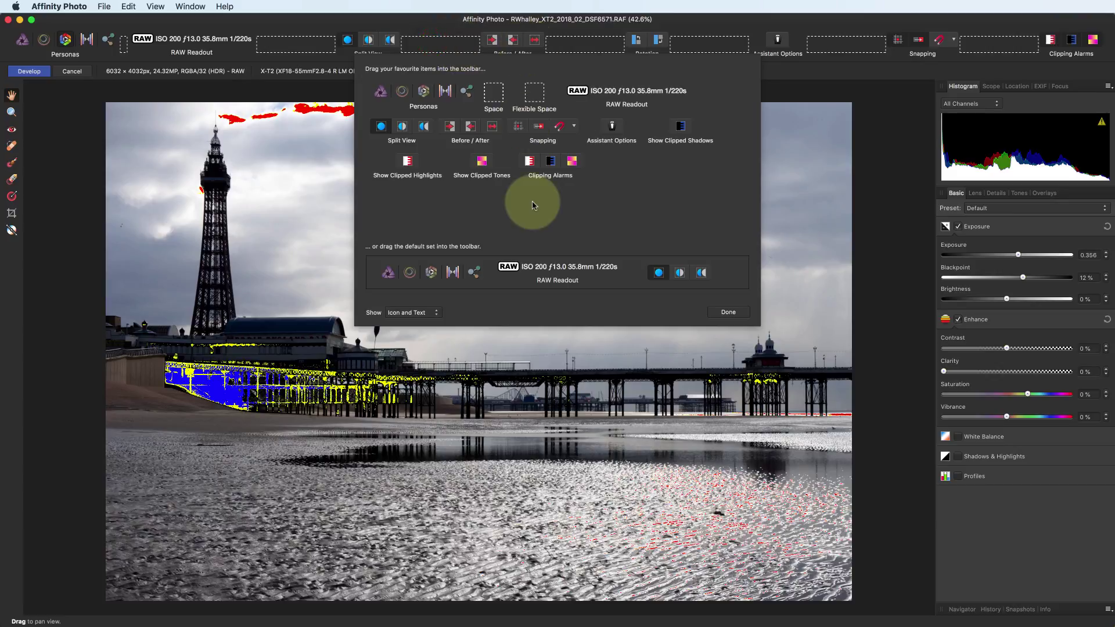
{"action": "left_click", "coordinate": [727, 312]}
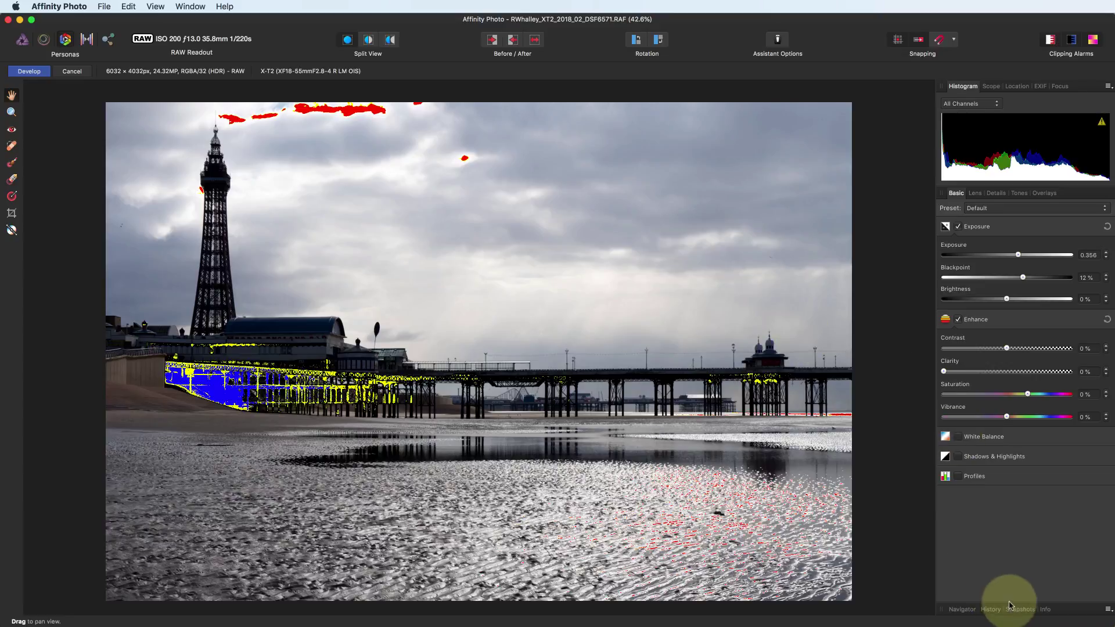
Float the Snapshots panel, add a snapshot, and compare both snapshots, ending on the first
{"action": "left_click_drag", "start_coordinate": [1015, 613], "coordinate": [37, 114]}
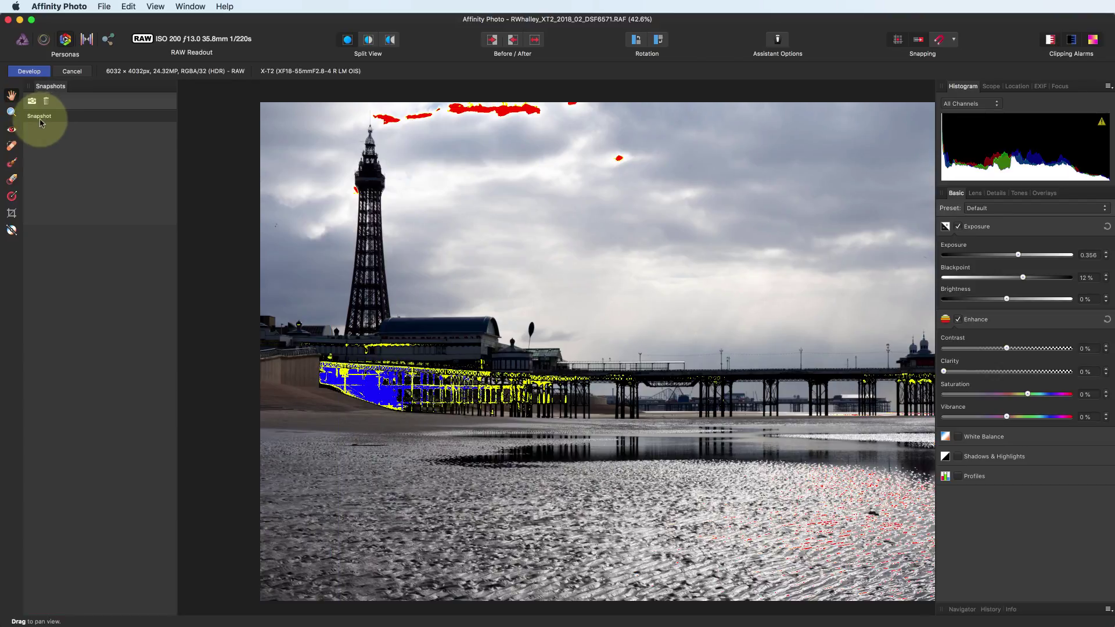
{"action": "left_click", "coordinate": [32, 100]}
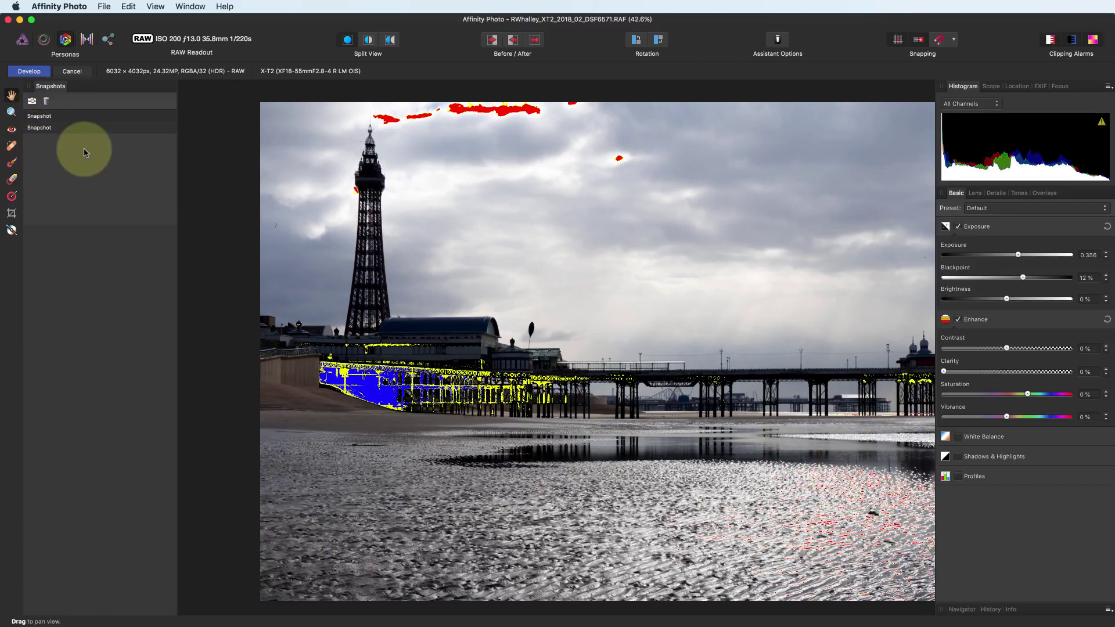
{"action": "left_click", "coordinate": [44, 118]}
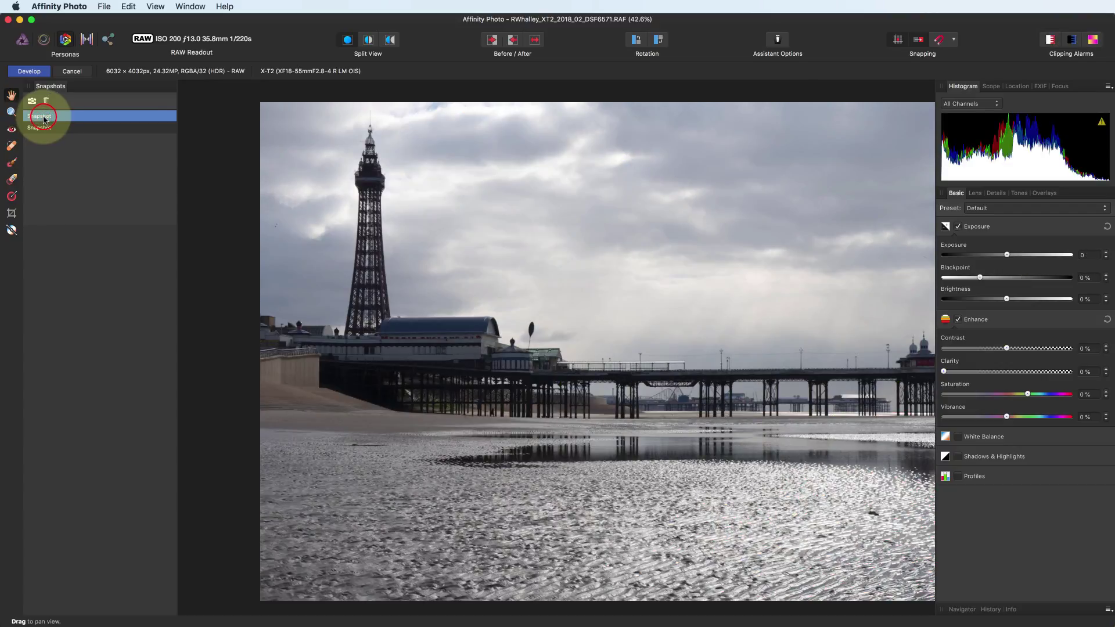
{"action": "left_click", "coordinate": [42, 127]}
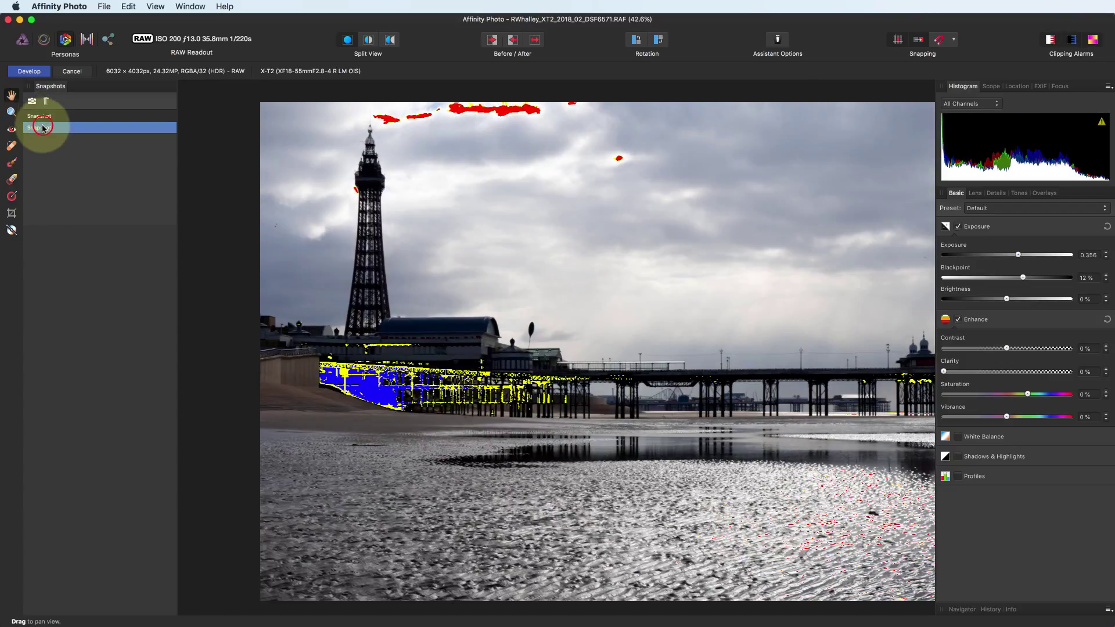
{"action": "left_click", "coordinate": [46, 116]}
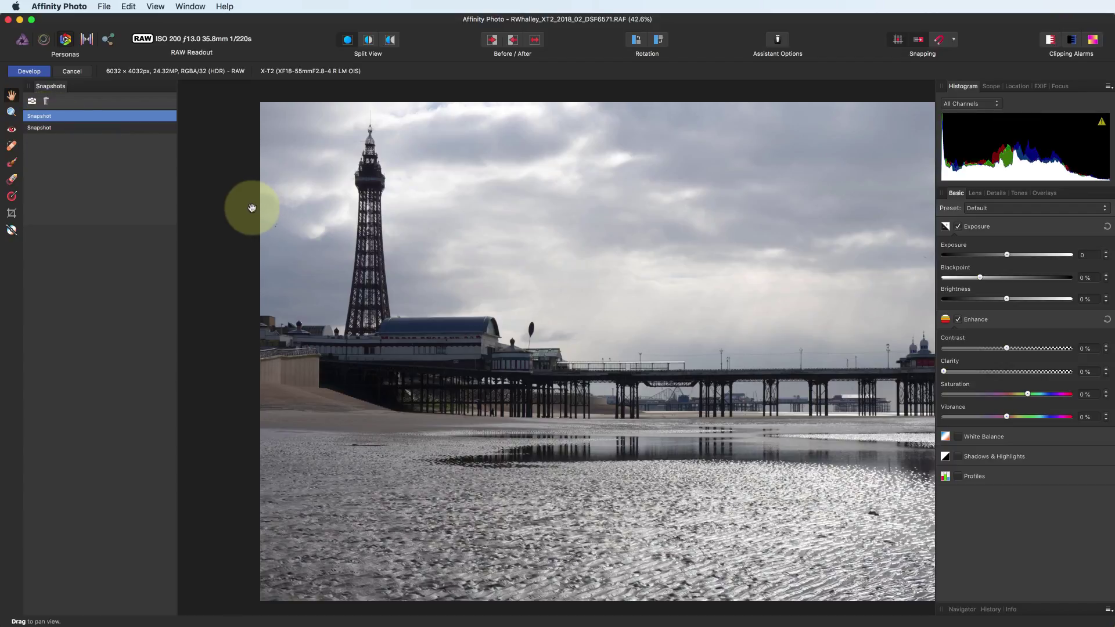
Float and enlarge the History panel, then step through history to 'Toggle clipped tones'
{"action": "left_click_drag", "start_coordinate": [989, 609], "coordinate": [55, 597]}
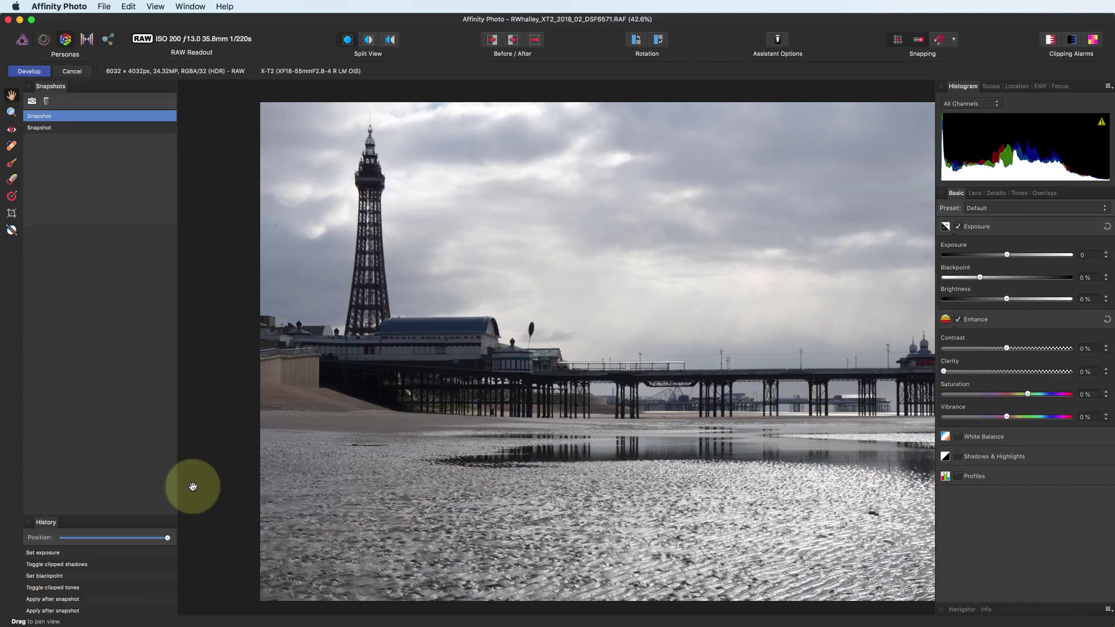
{"action": "left_click_drag", "start_coordinate": [156, 515], "coordinate": [157, 380]}
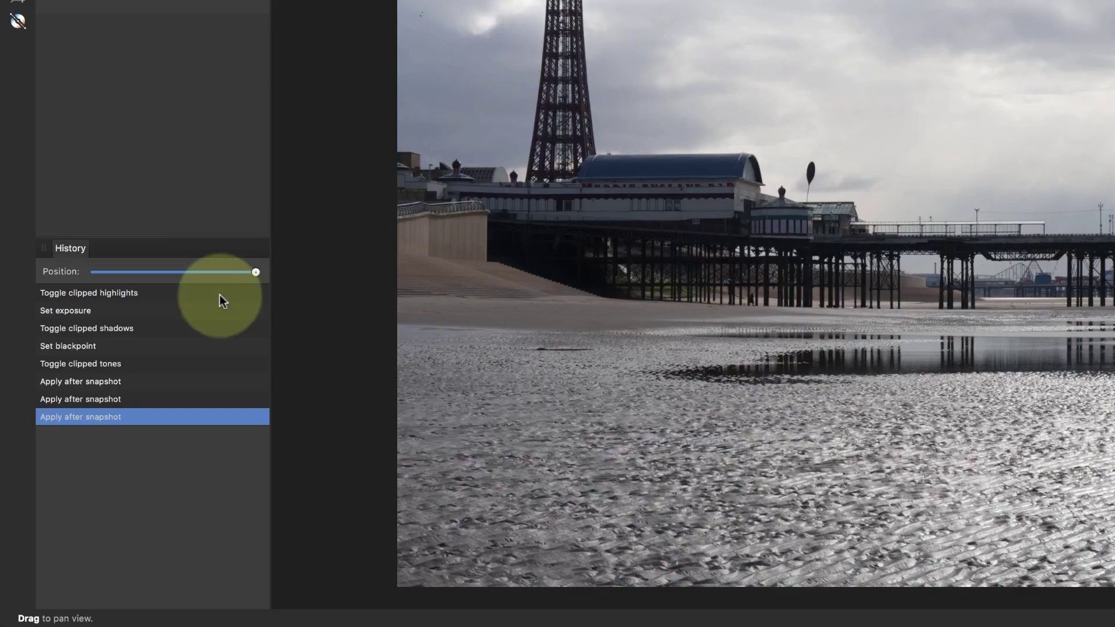
{"action": "left_click", "coordinate": [188, 326]}
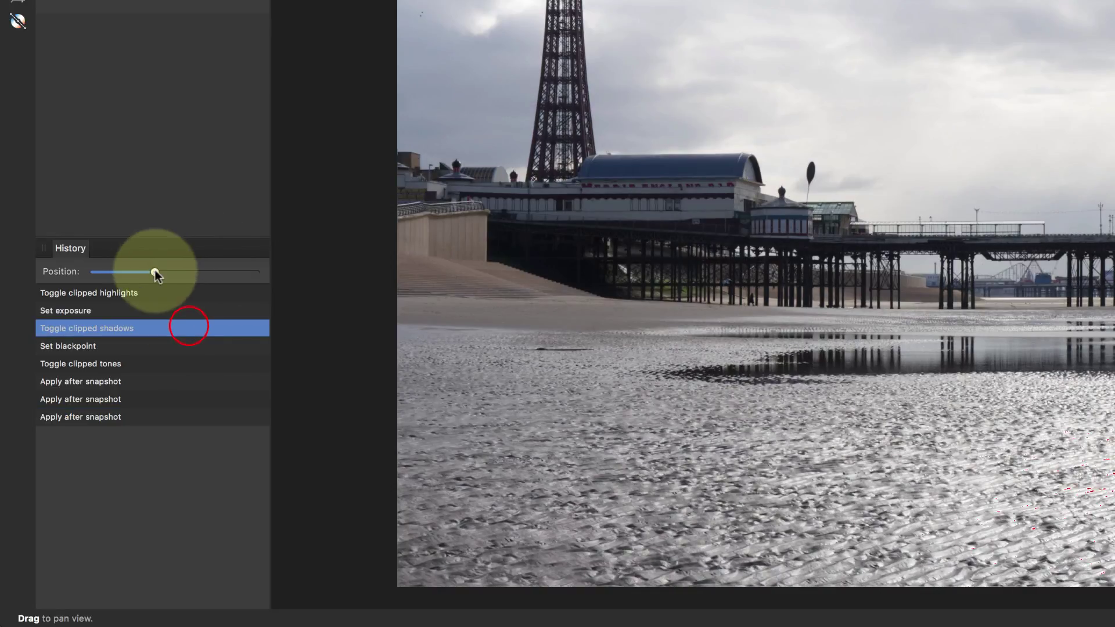
{"action": "left_click_drag", "start_coordinate": [154, 272], "coordinate": [174, 302]}
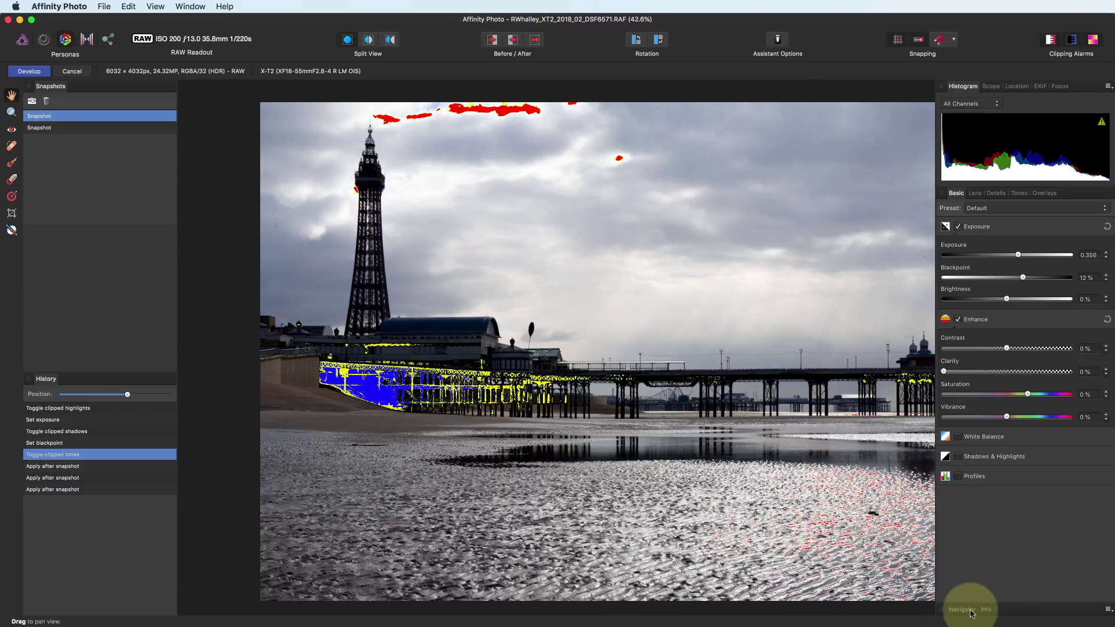
Float the Navigator panel, zoom and pan the photo with it, ending at 50%
{"action": "left_click_drag", "start_coordinate": [963, 609], "coordinate": [108, 102]}
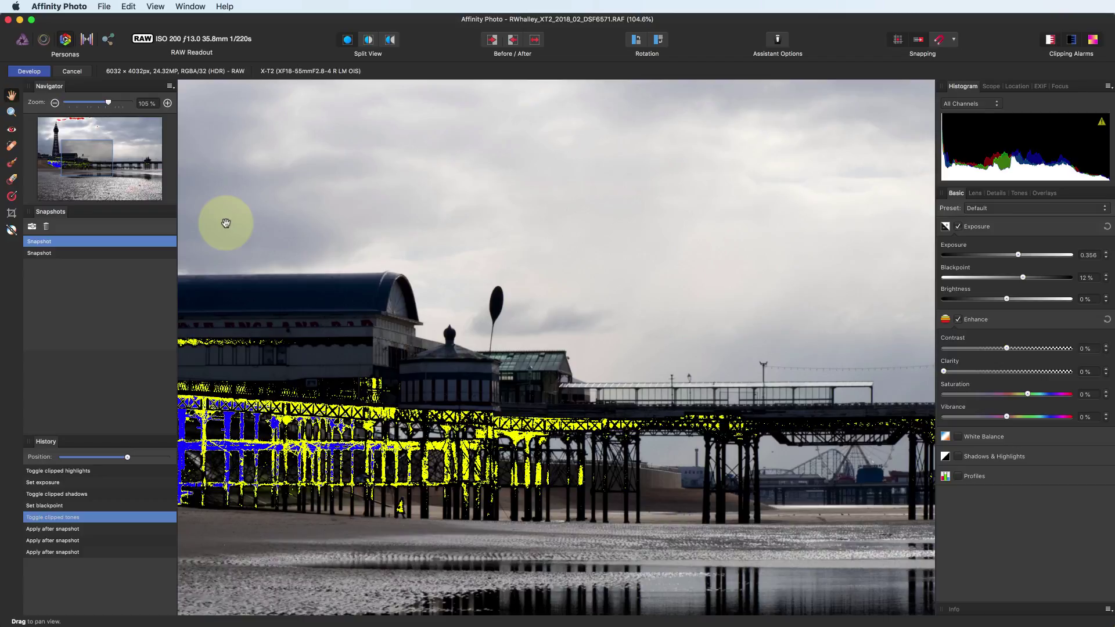
{"action": "left_click", "coordinate": [167, 103]}
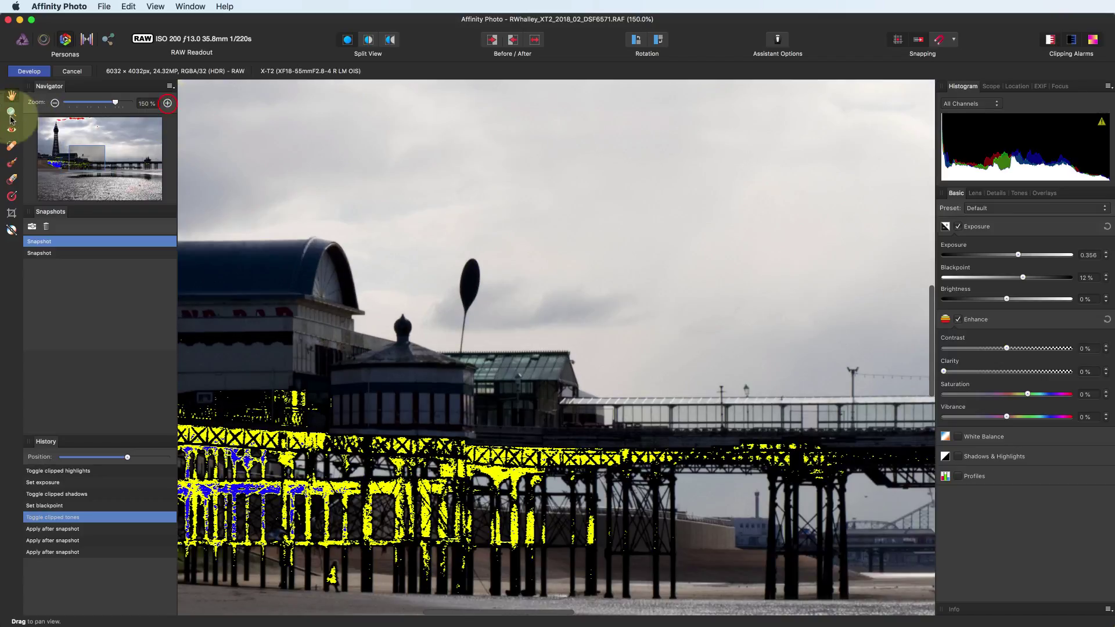
{"action": "left_click", "coordinate": [55, 103]}
{"action": "left_click", "coordinate": [54, 103]}
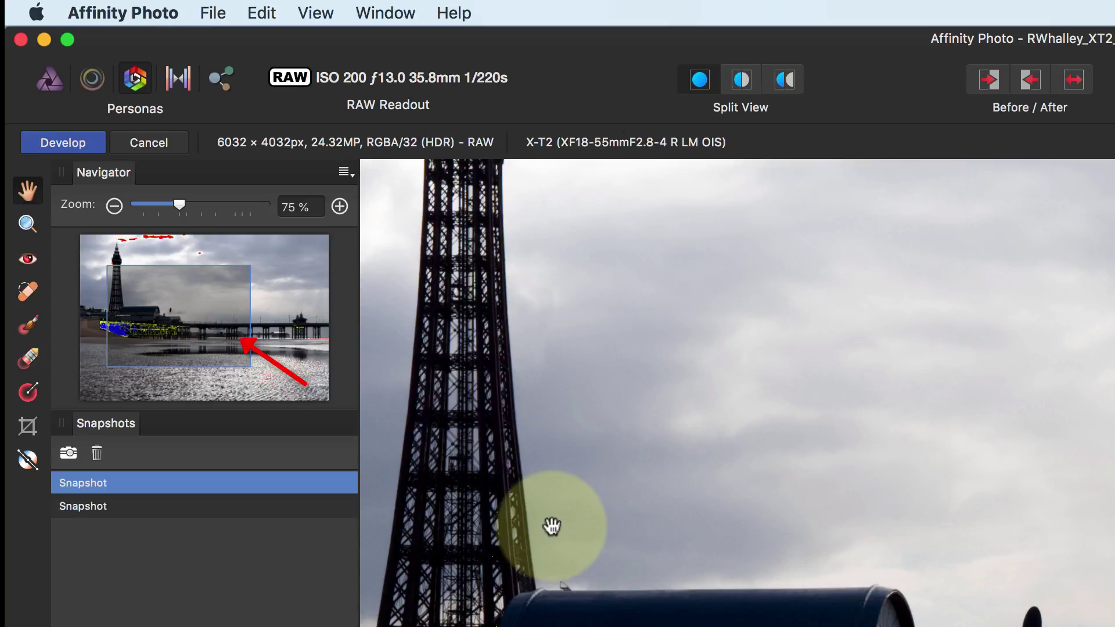
{"action": "left_click_drag", "start_coordinate": [238, 366], "coordinate": [170, 327]}
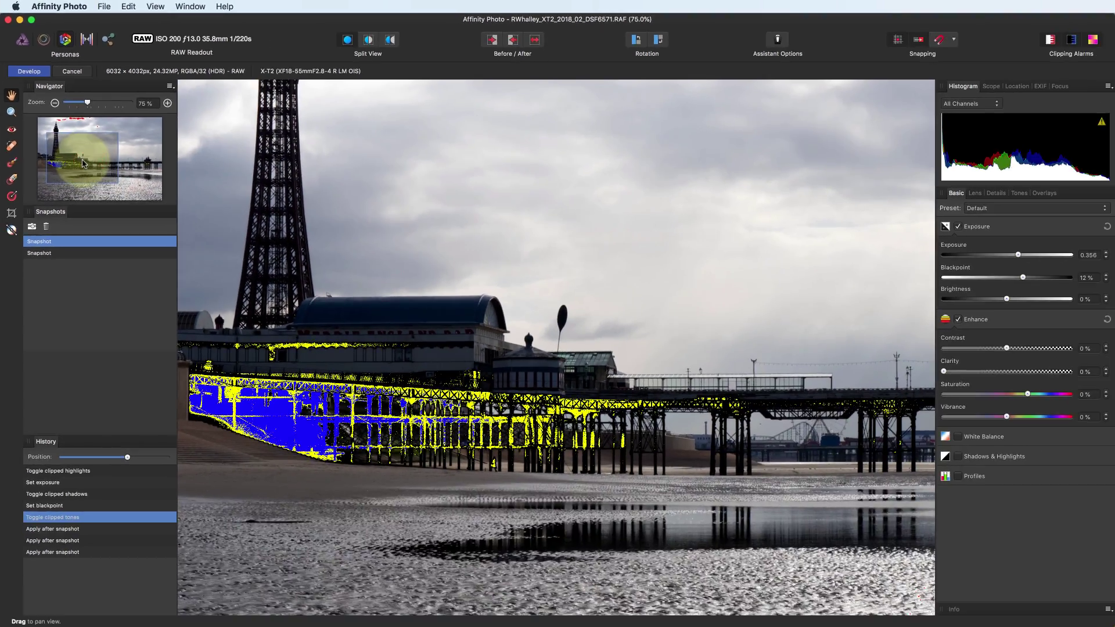
{"action": "left_click", "coordinate": [56, 104]}
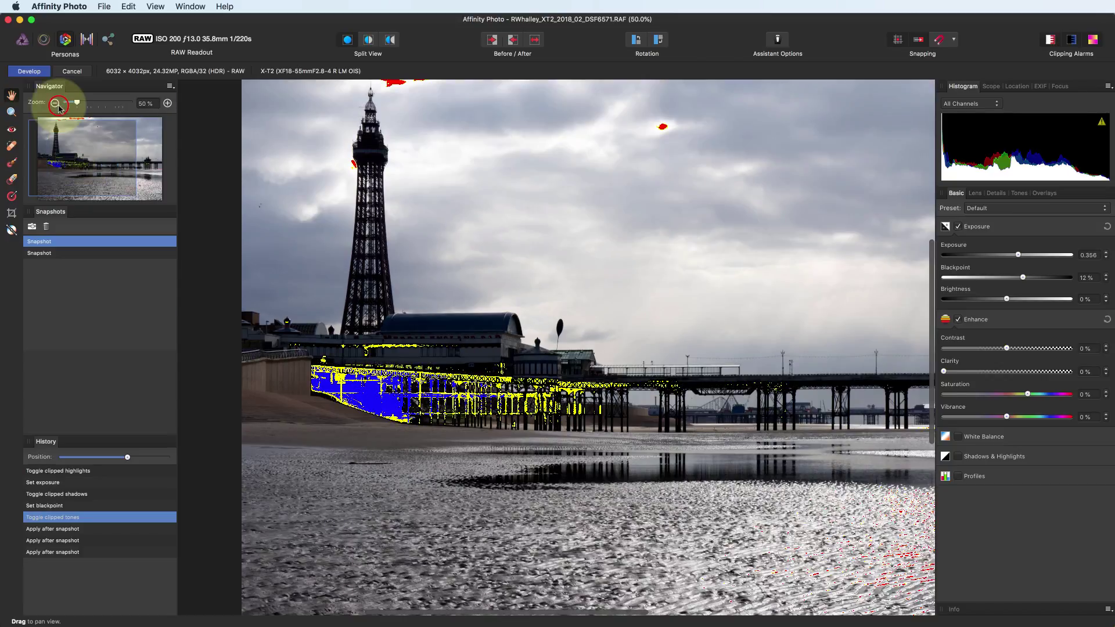
{"action": "left_click", "coordinate": [56, 104]}
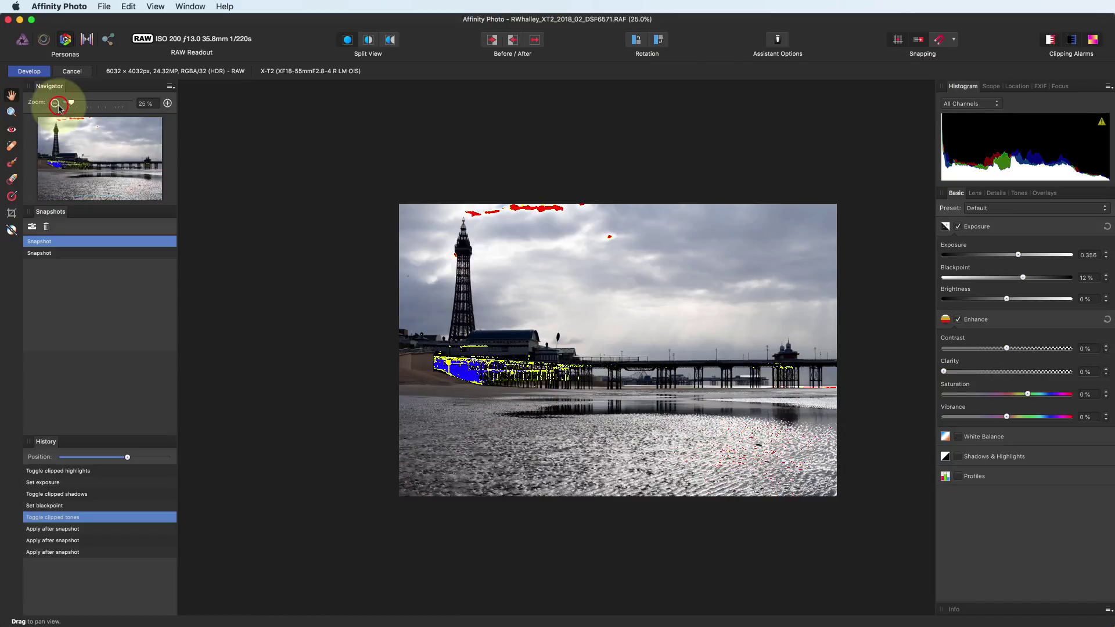
{"action": "left_click", "coordinate": [168, 103]}
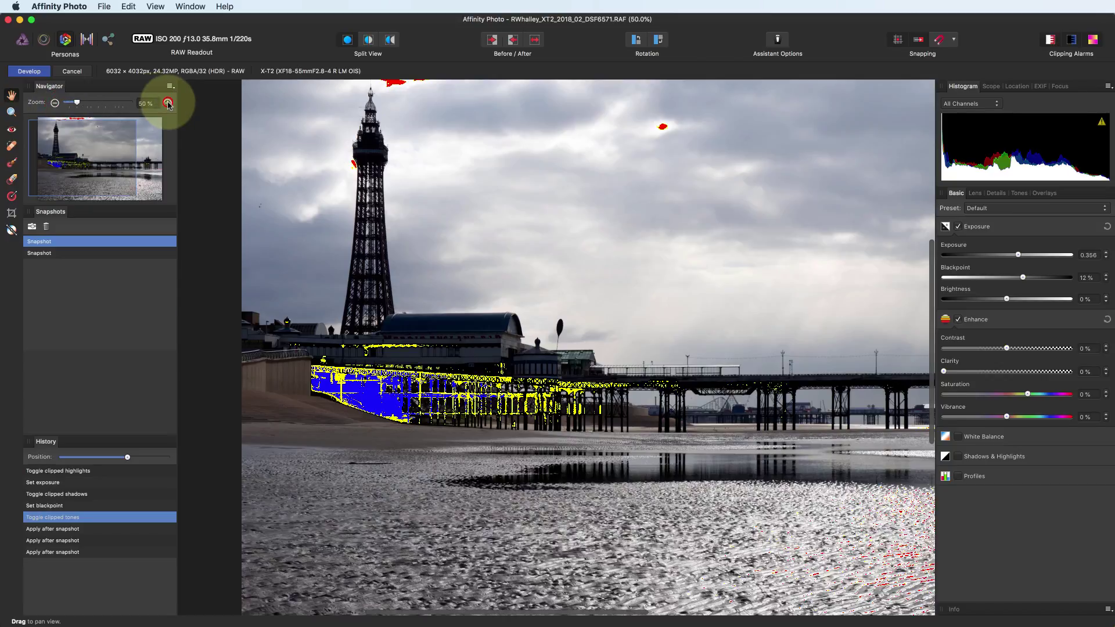
Cycle through split view with a widened after side, side-by-side, then back to single view
{"action": "left_click", "coordinate": [368, 39]}
{"action": "left_click_drag", "start_coordinate": [554, 535], "coordinate": [574, 520]}
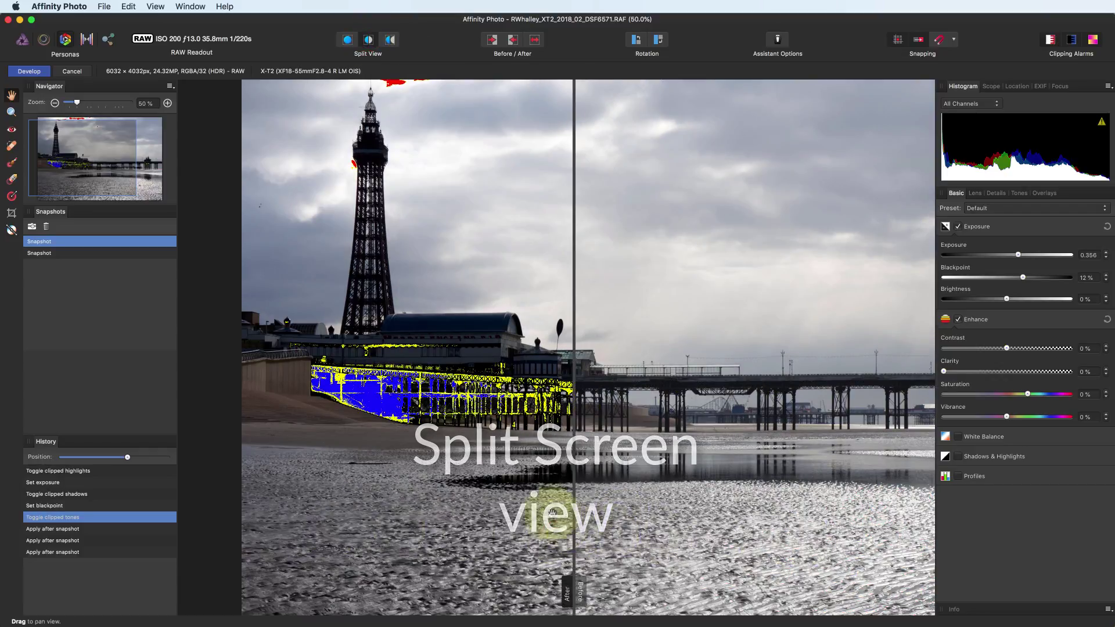
{"action": "left_click", "coordinate": [389, 39]}
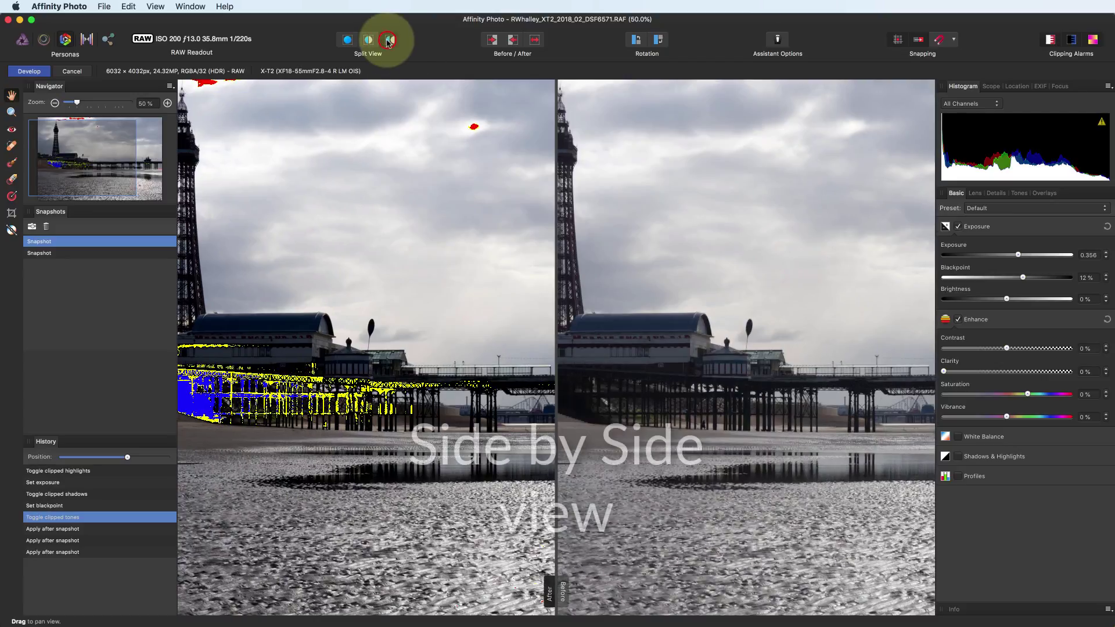
{"action": "left_click", "coordinate": [347, 40]}
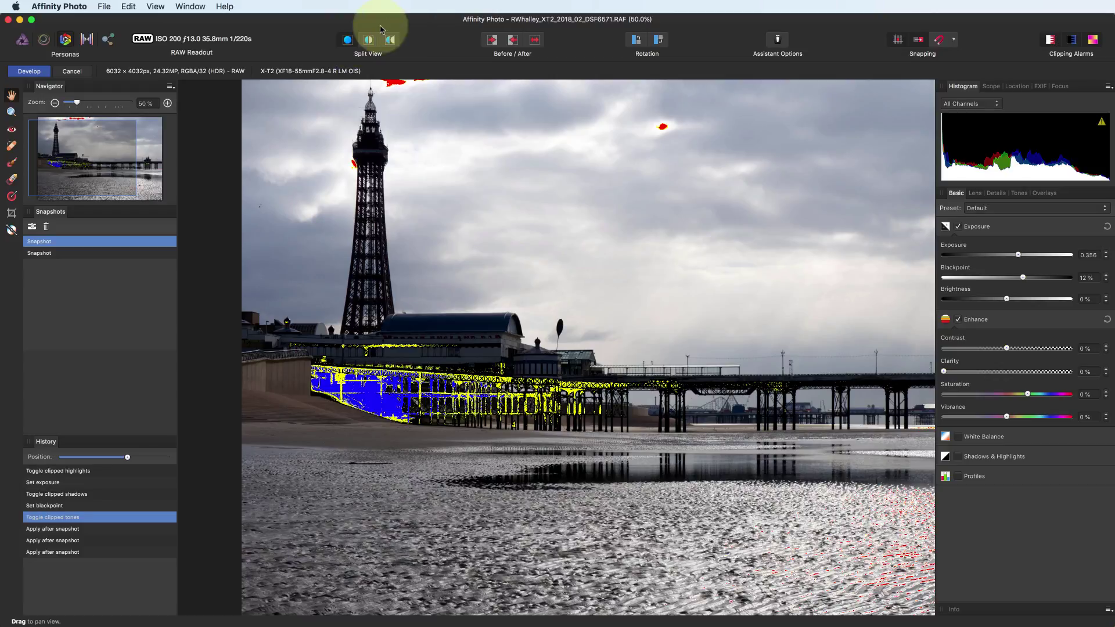
Swap before and after twice in single view, then twice more in split view
{"action": "left_click", "coordinate": [534, 39]}
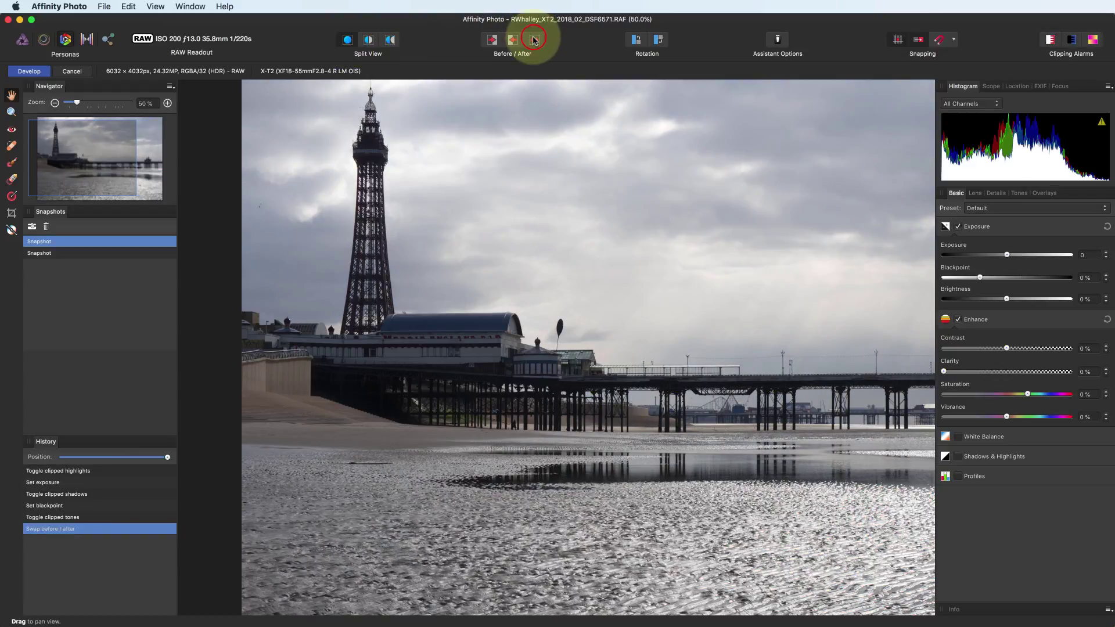
{"action": "left_click", "coordinate": [534, 39]}
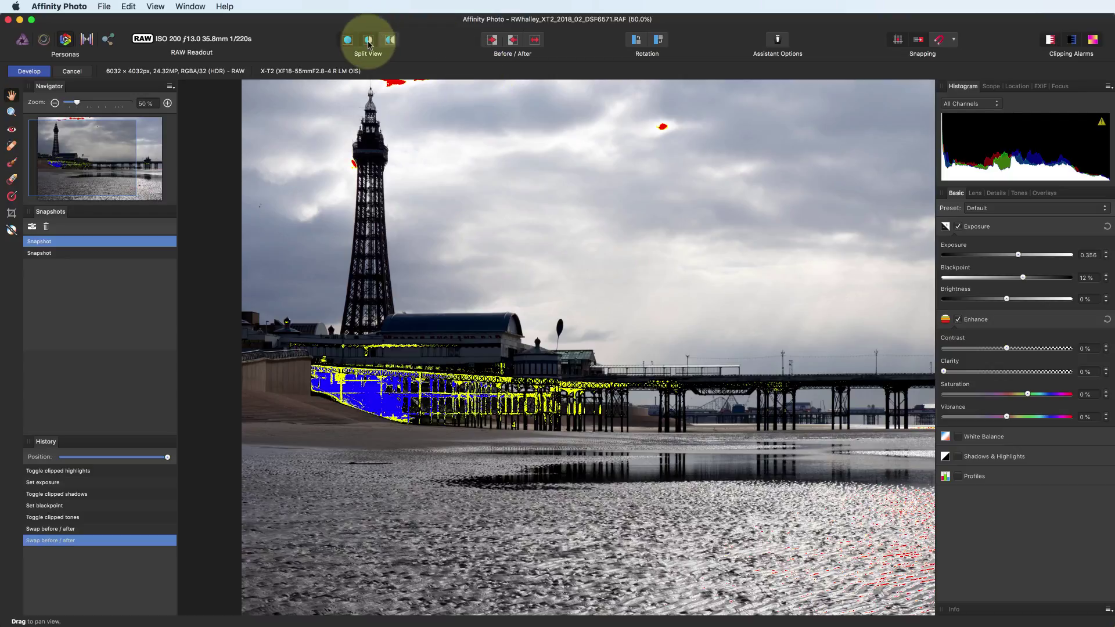
{"action": "left_click", "coordinate": [368, 40]}
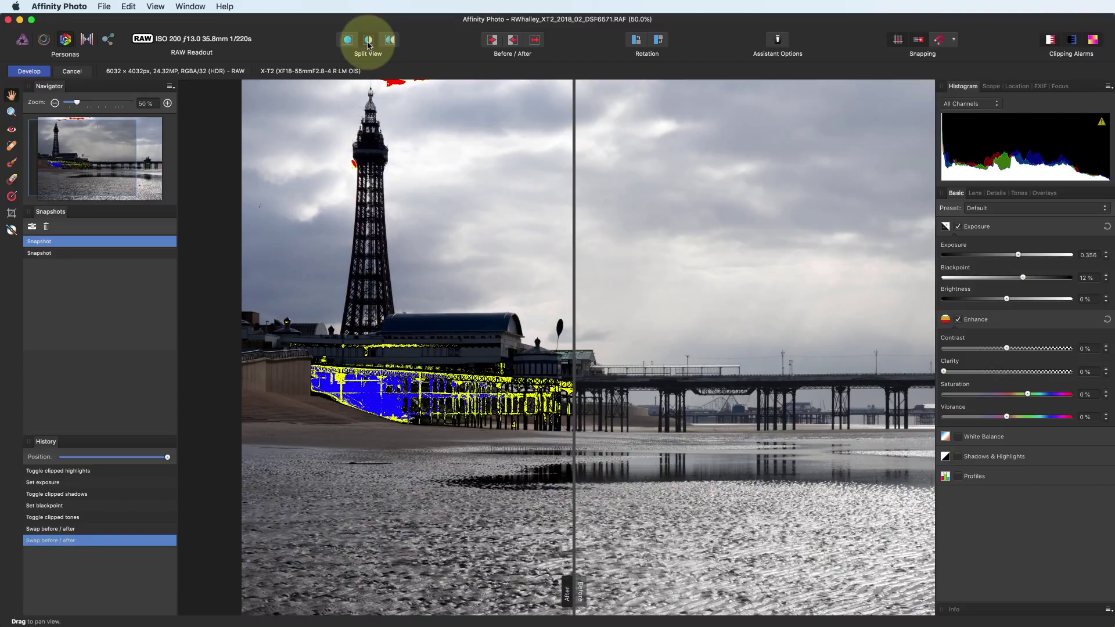
{"action": "left_click", "coordinate": [534, 40]}
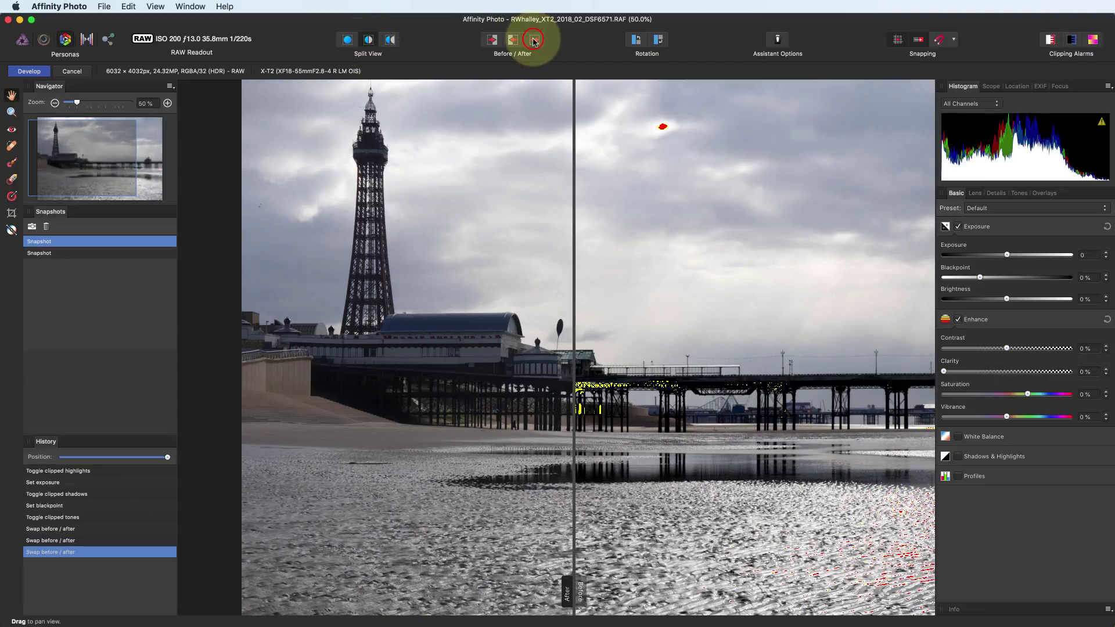
{"action": "left_click", "coordinate": [533, 40]}
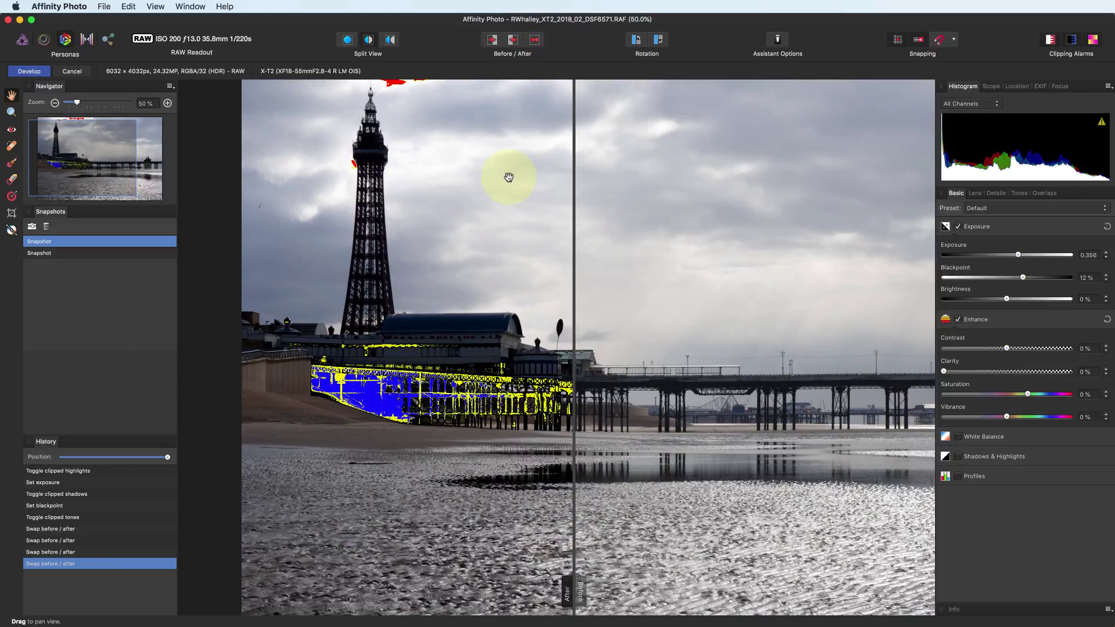
Switch to the mirrored side-by-side comparison and swap its before/after halves twice
{"action": "left_click", "coordinate": [391, 40]}
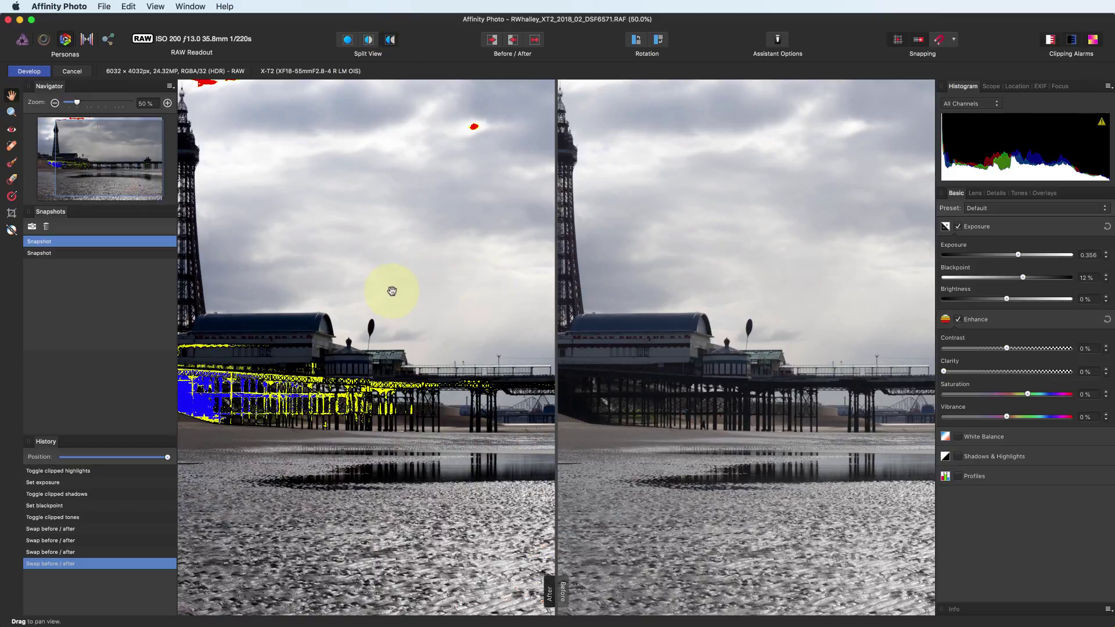
{"action": "left_click", "coordinate": [535, 40]}
{"action": "left_click", "coordinate": [535, 39]}
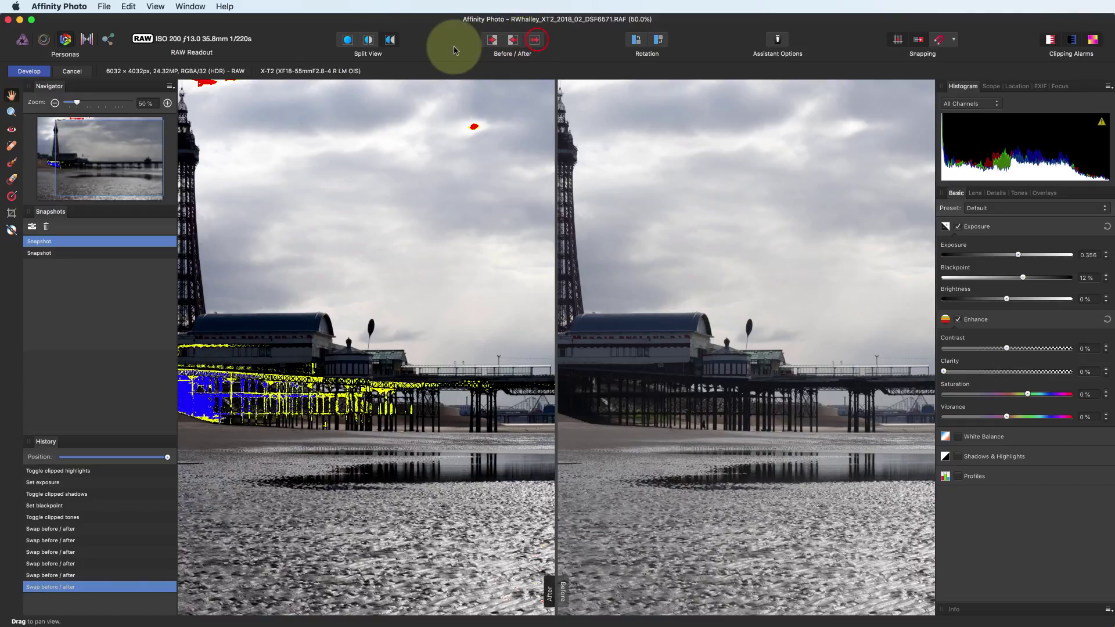
{"action": "left_click", "coordinate": [349, 40]}
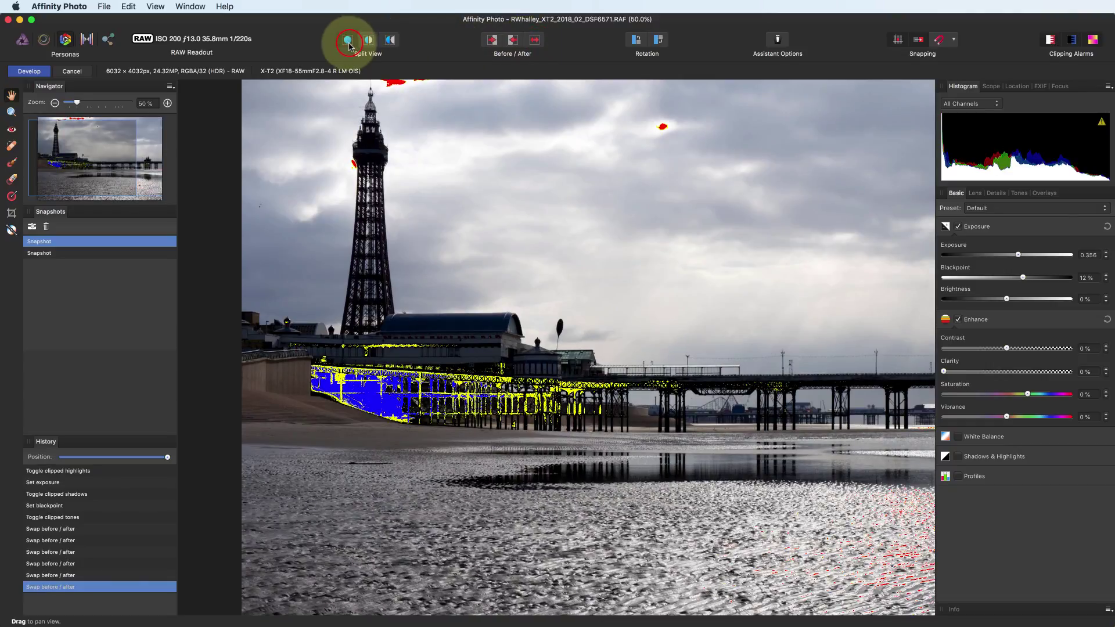